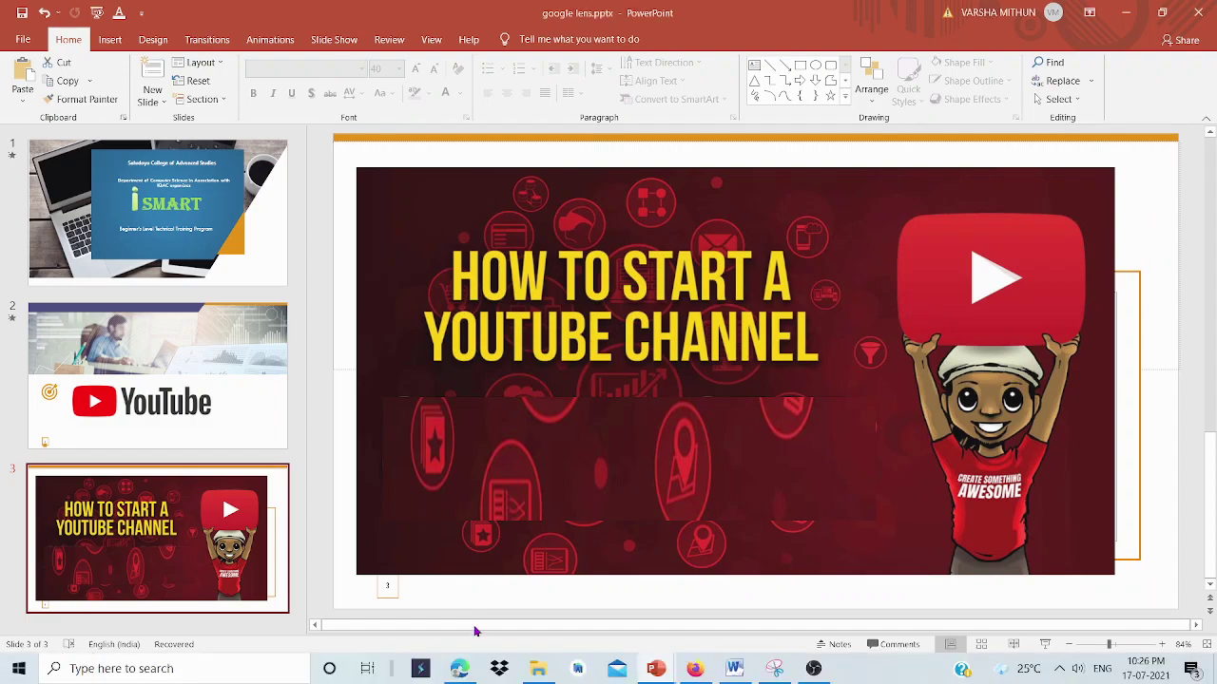
Leave the PowerPoint slides and switch to the browser showing the channel analytics.
{"action": "left_click", "coordinate": [459, 669]}
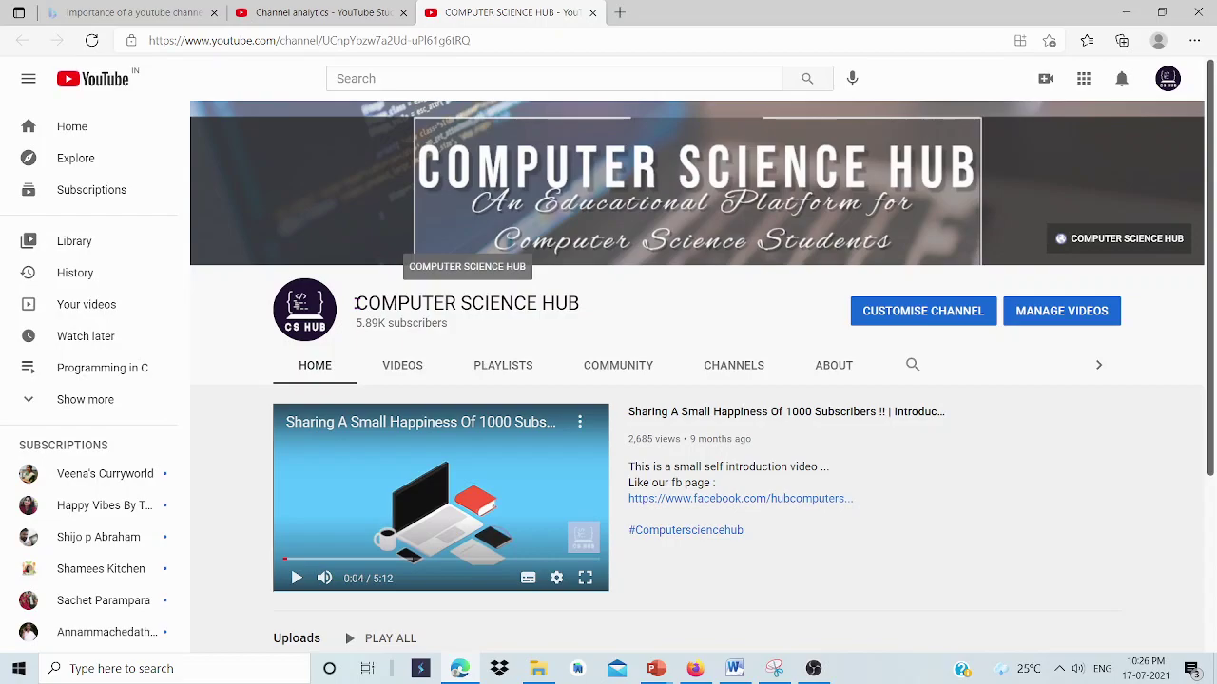
Highlight the COMPUTER SCIENCE HUB channel name, then go to the channel's Community section.
{"action": "left_click_drag", "start_coordinate": [355, 303], "coordinate": [583, 301]}
{"action": "left_click", "coordinate": [605, 312]}
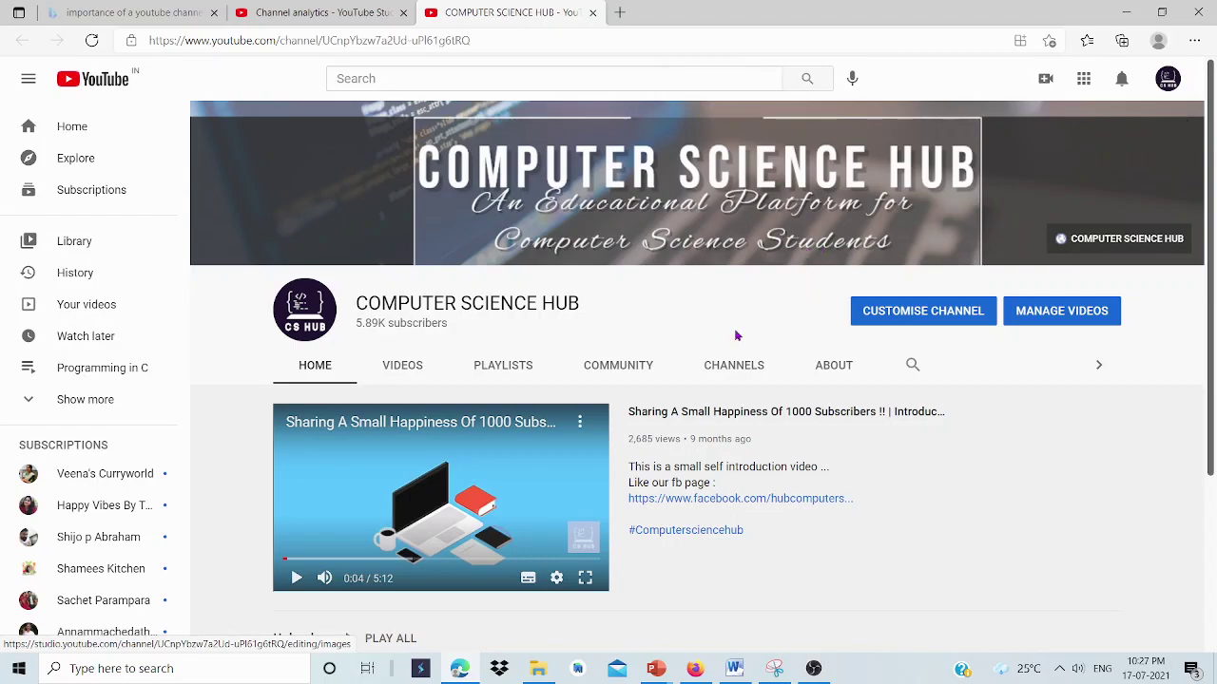
{"action": "left_click", "coordinate": [609, 366]}
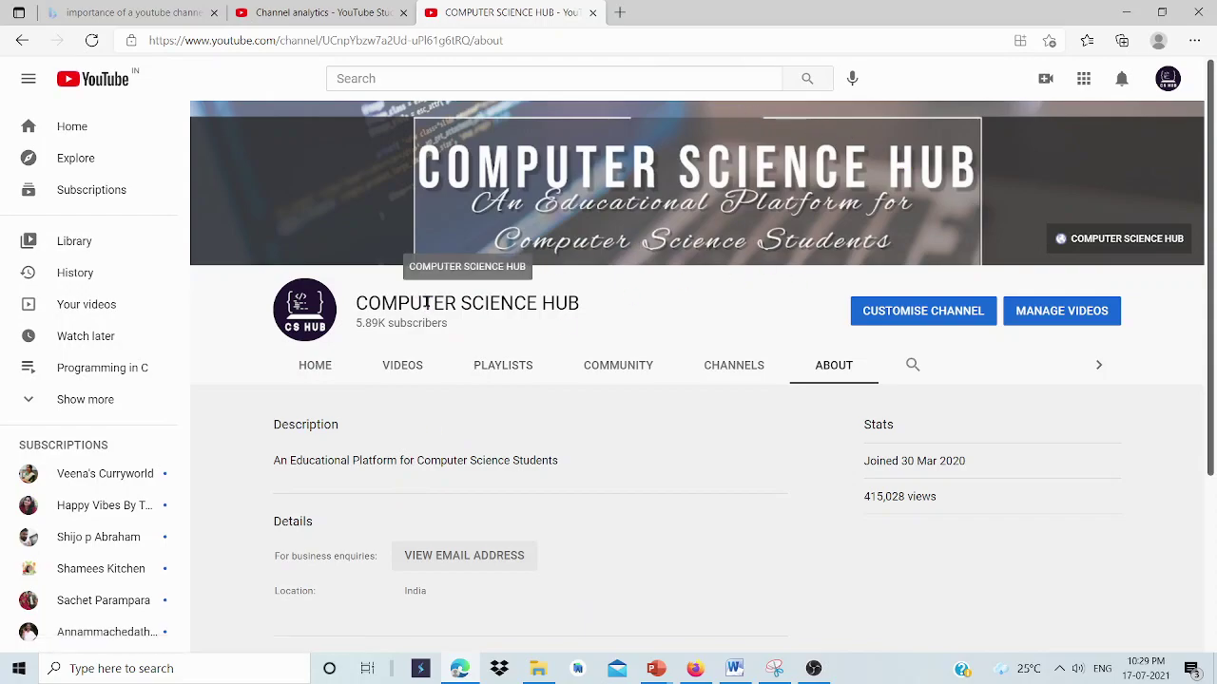
Highlight the COMPUTER SCIENCE HUB name on its About page.
{"action": "left_click_drag", "start_coordinate": [427, 303], "coordinate": [540, 314]}
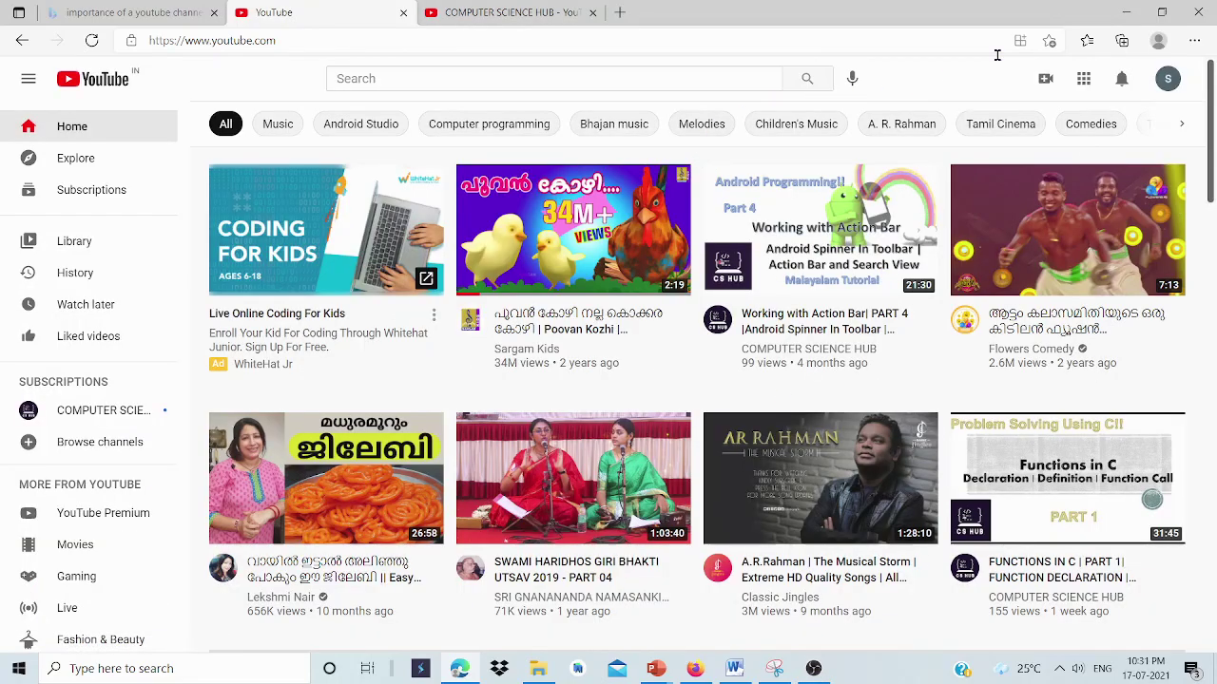
Choose Create a channel from the account avatar menu.
{"action": "left_click", "coordinate": [1164, 85]}
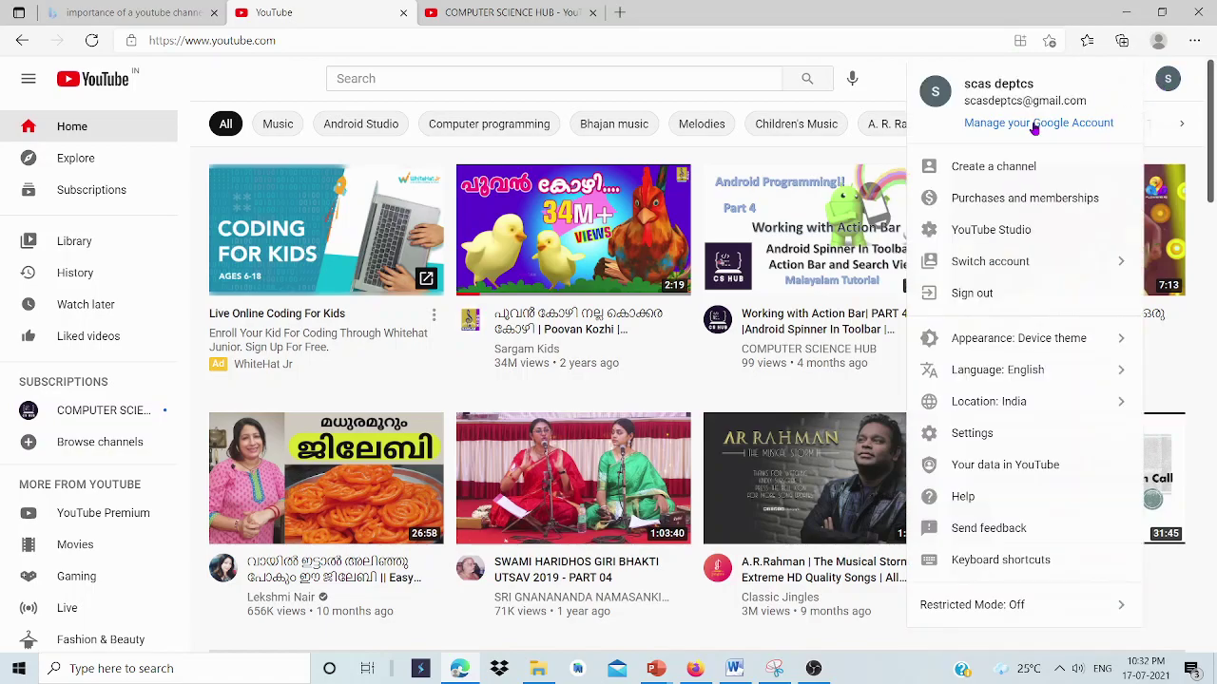
{"action": "left_click", "coordinate": [1166, 88]}
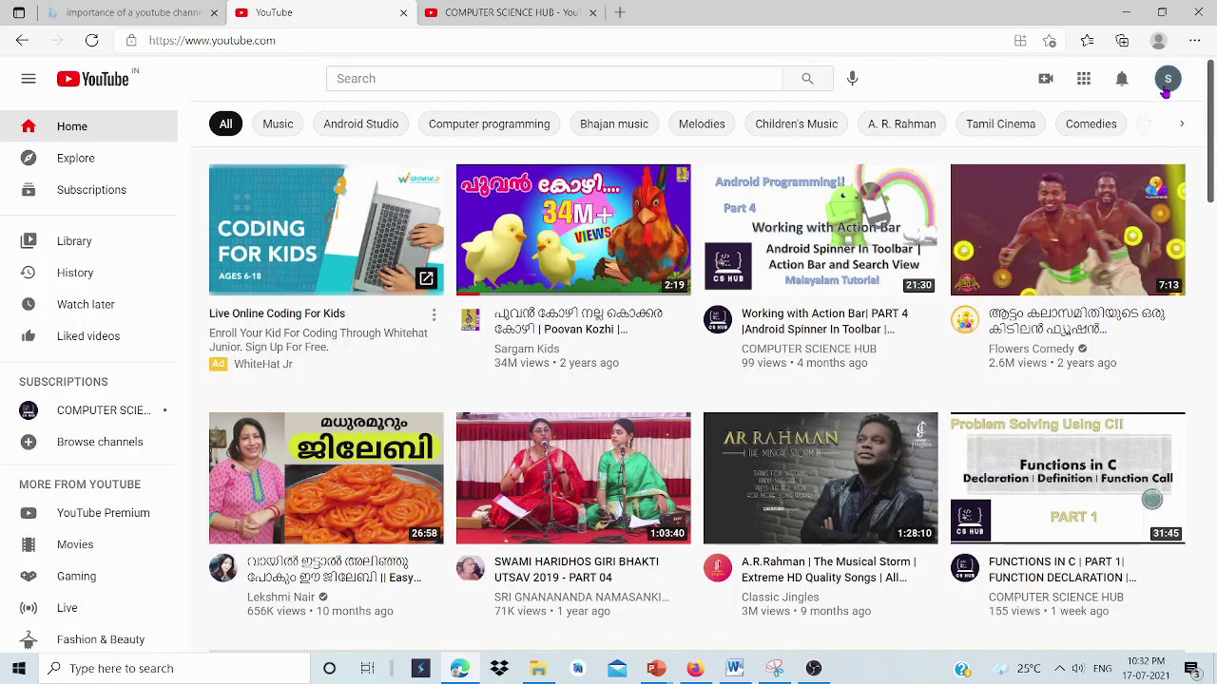
{"action": "left_click", "coordinate": [1165, 88]}
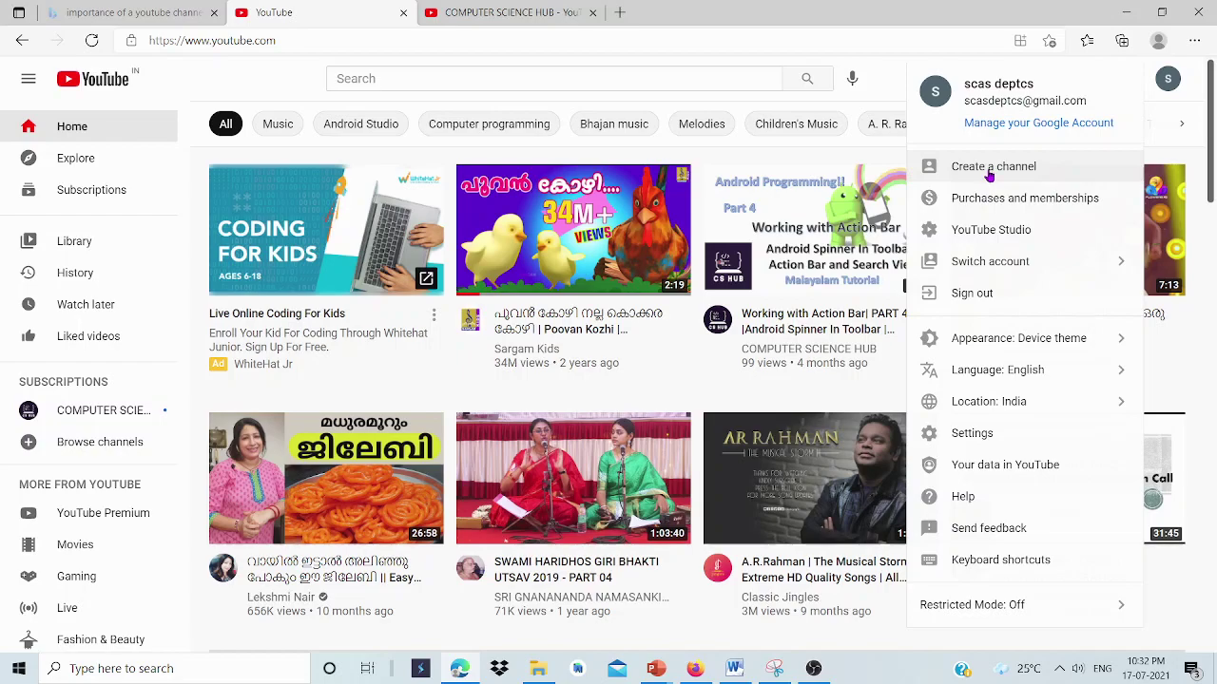
{"action": "left_click", "coordinate": [988, 174]}
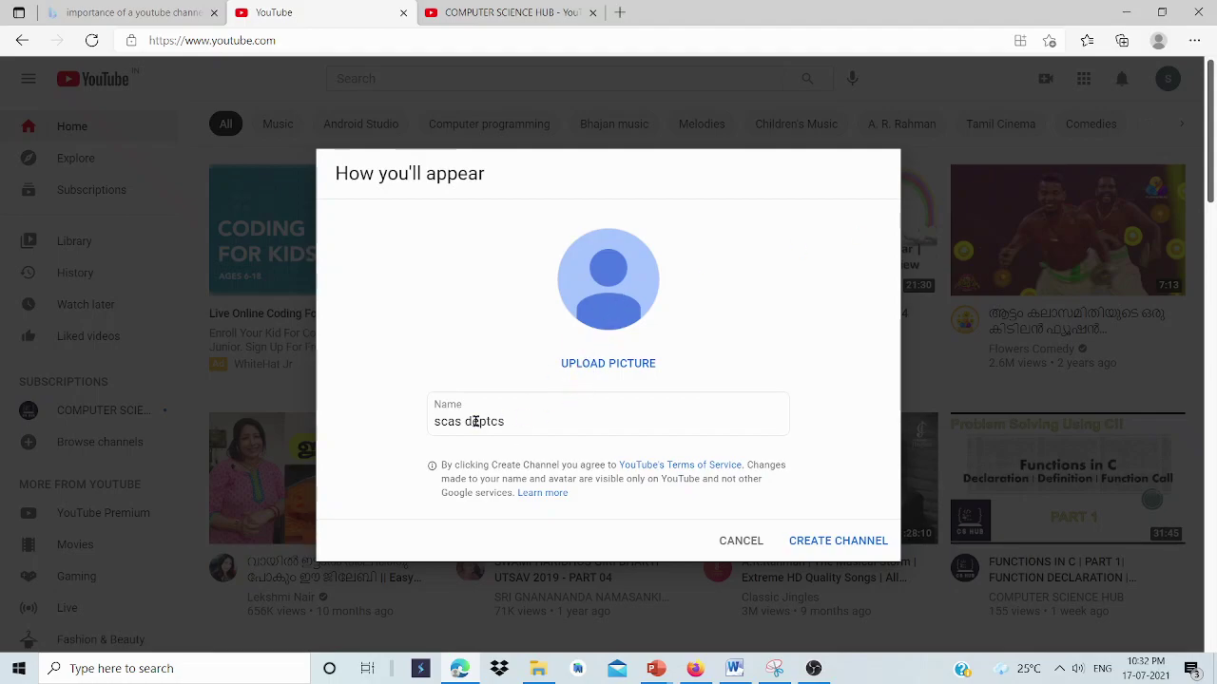
Replace the prefilled name with 'DEPARTMENT OF COMPUTER SCIENCE, SCAS' and create the channel.
{"action": "left_click_drag", "start_coordinate": [504, 422], "coordinate": [402, 432]}
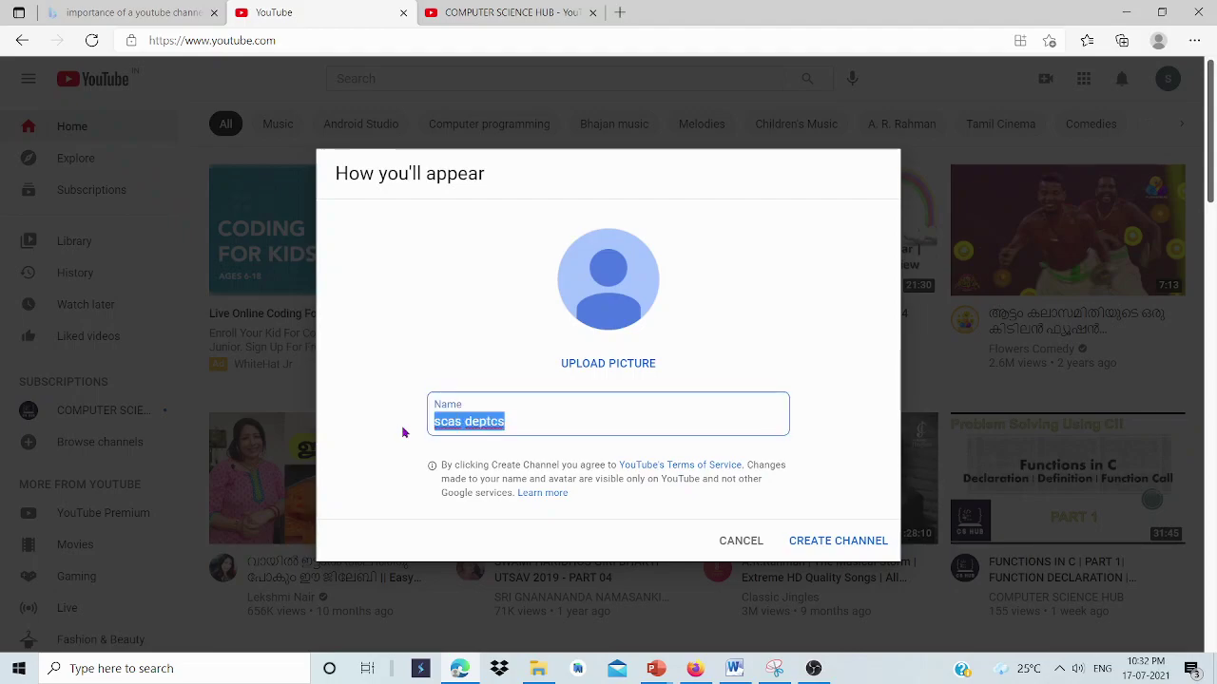
{"action": "type", "text": "DE"}
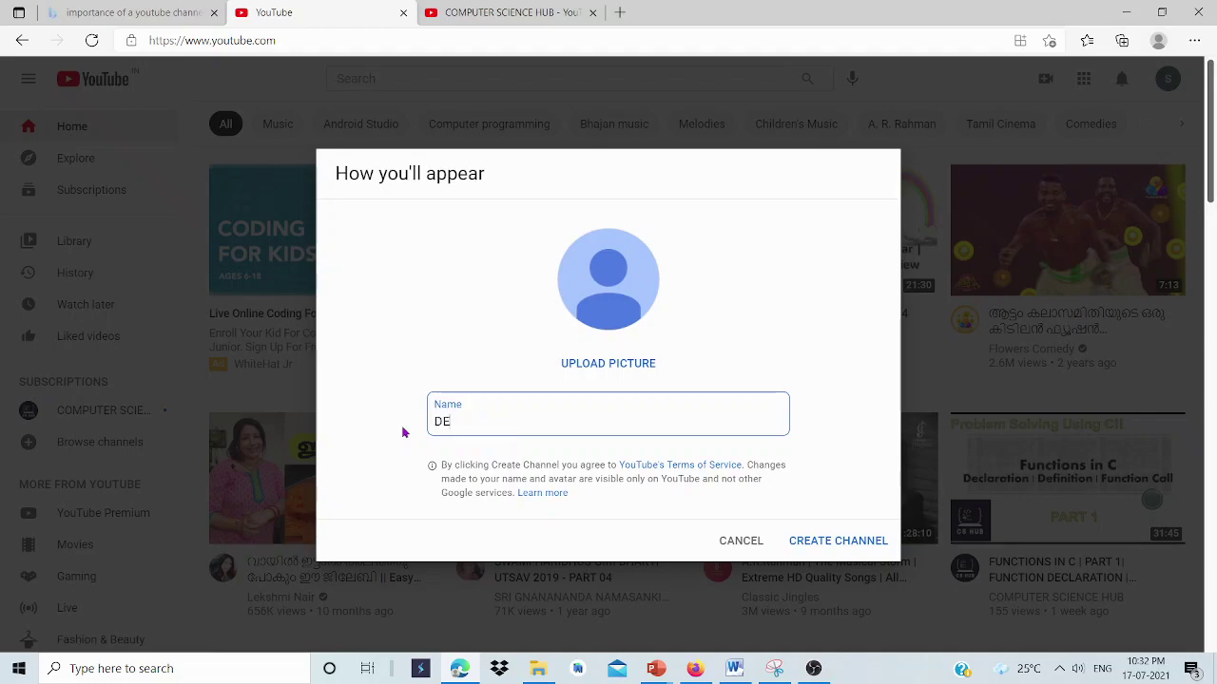
{"action": "type", "text": "PARTMENT OF COMPU"}
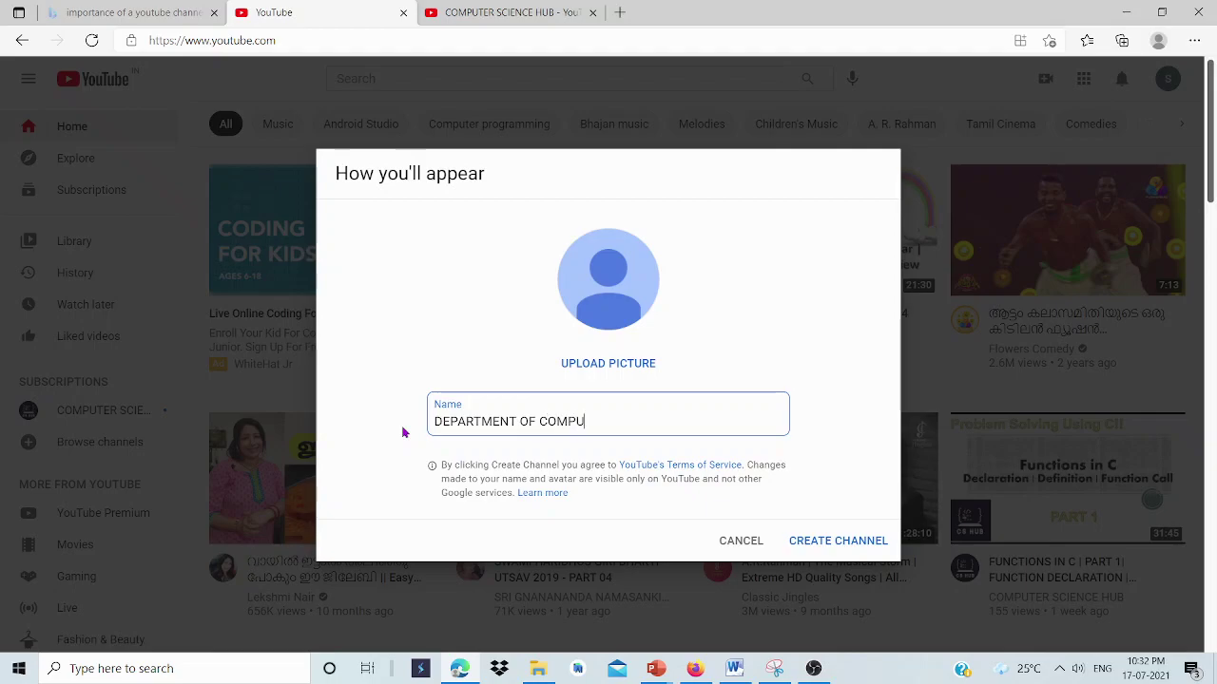
{"action": "type", "text": "TER SCIENCE, SCAS"}
{"action": "left_click", "coordinate": [817, 539]}
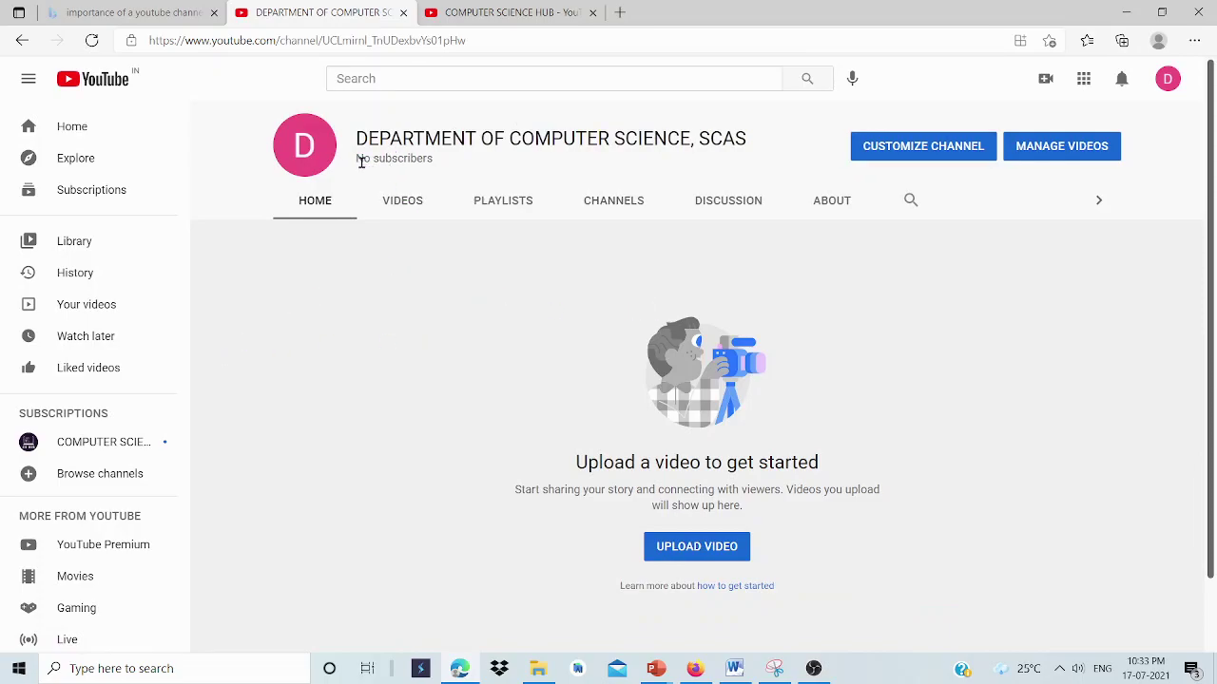
Point out the new channel's subscriber count and its Jul 17, 2021 join date on About.
{"action": "left_click_drag", "start_coordinate": [361, 162], "coordinate": [418, 167]}
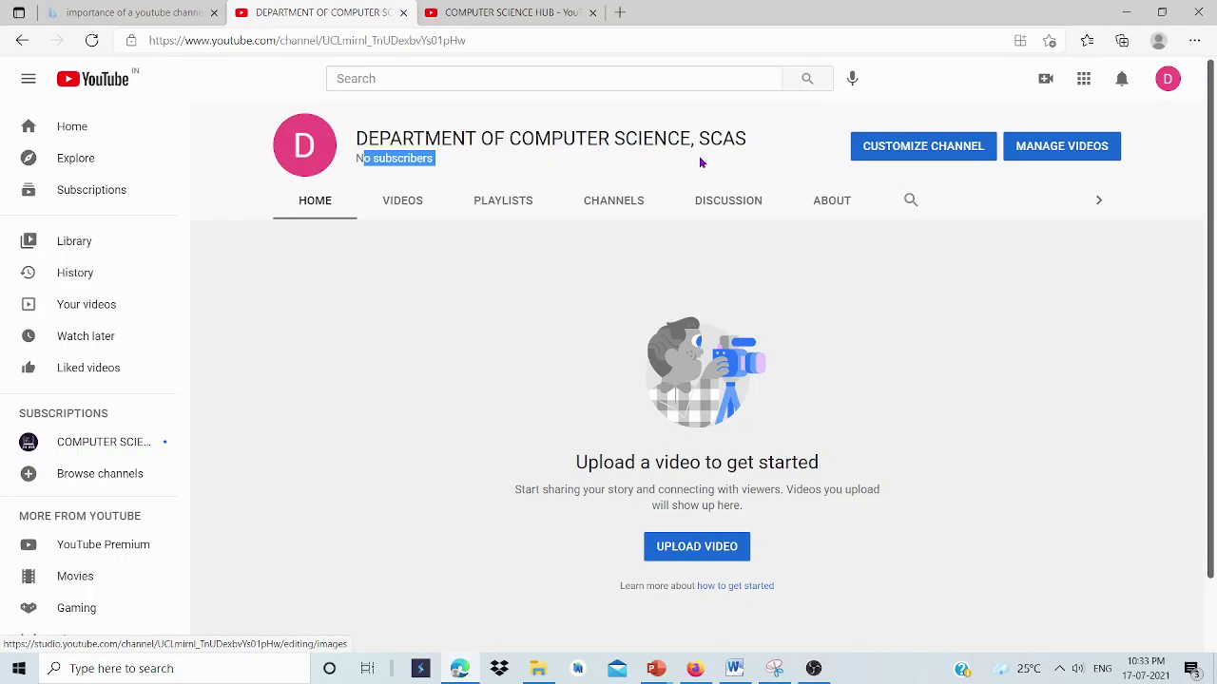
{"action": "left_click", "coordinate": [835, 212]}
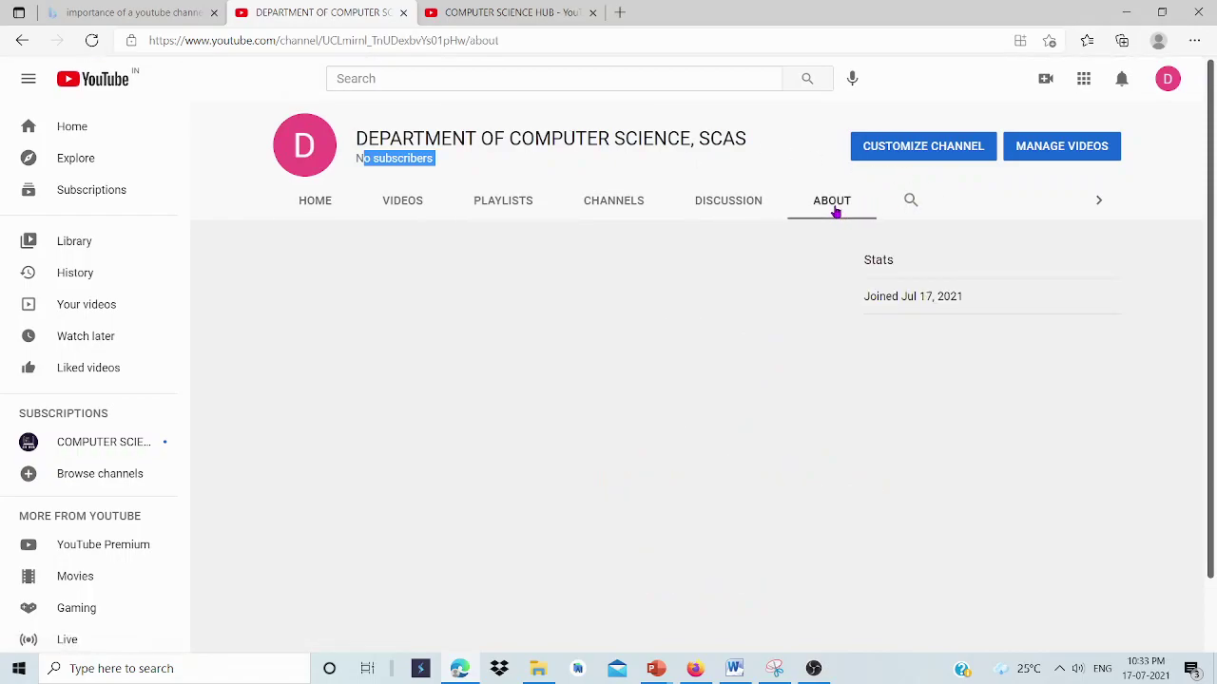
{"action": "left_click_drag", "start_coordinate": [899, 295], "coordinate": [980, 307]}
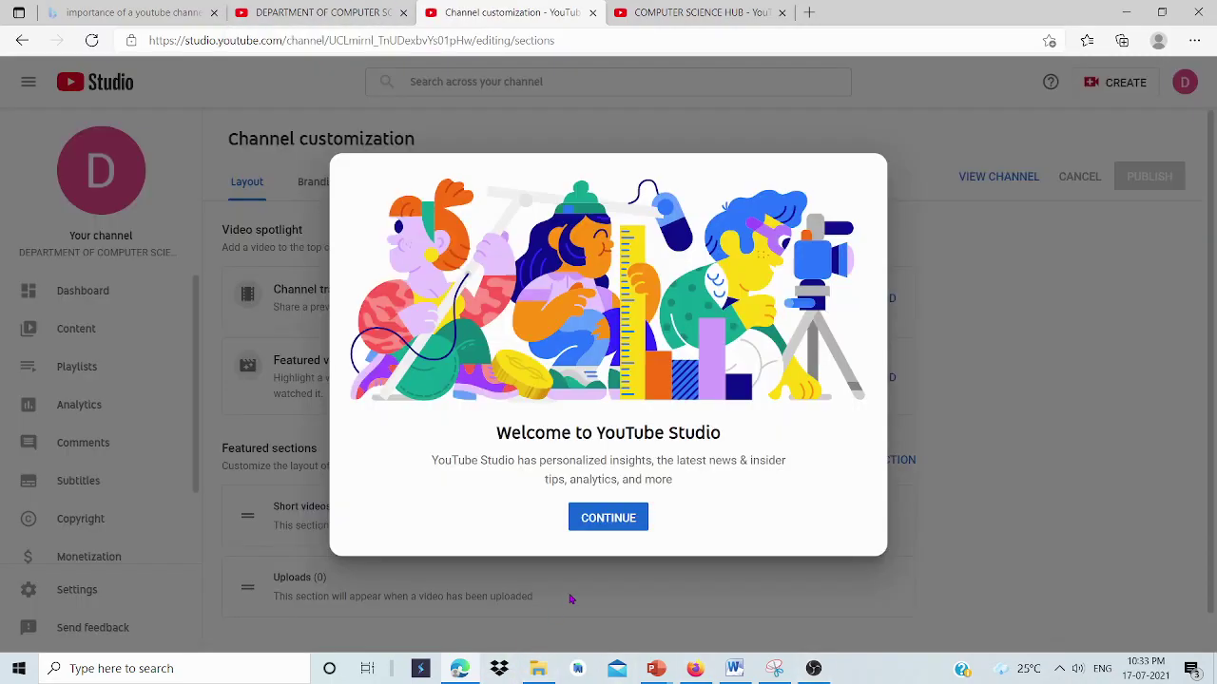
Paste the channel name 'DEPARTMENT OF COMPUTER SCIENCE, SCAS' into the Basic info description.
{"action": "left_click", "coordinate": [611, 527]}
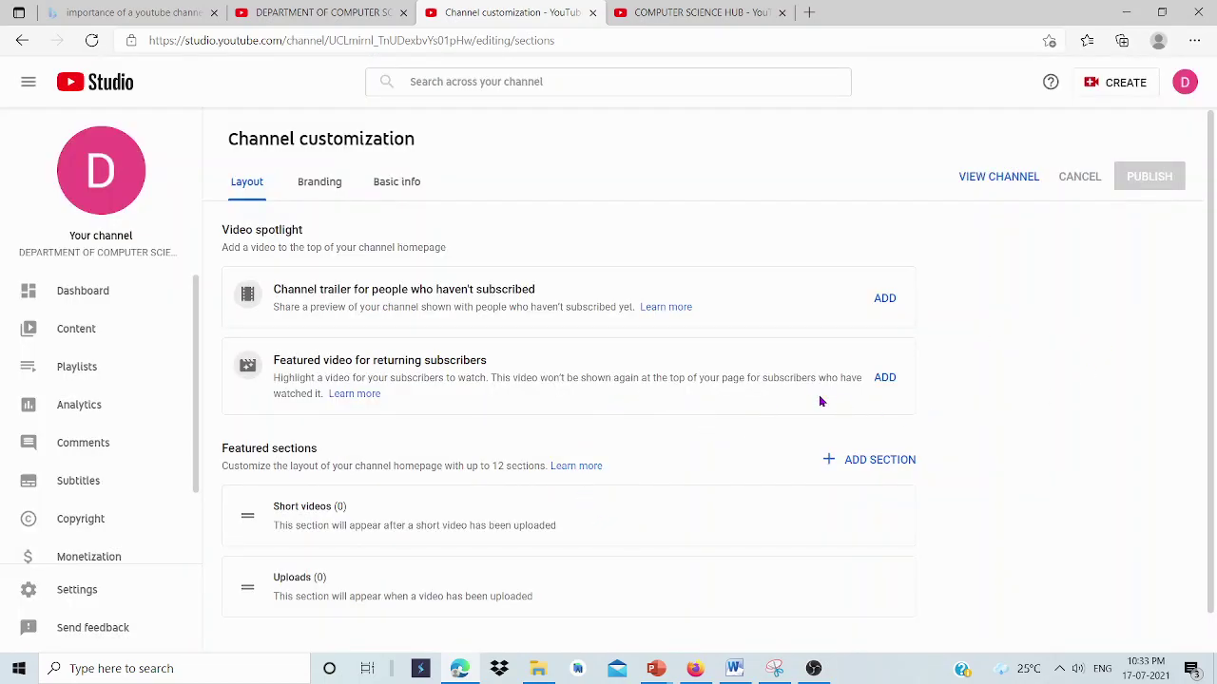
{"action": "left_click", "coordinate": [416, 186]}
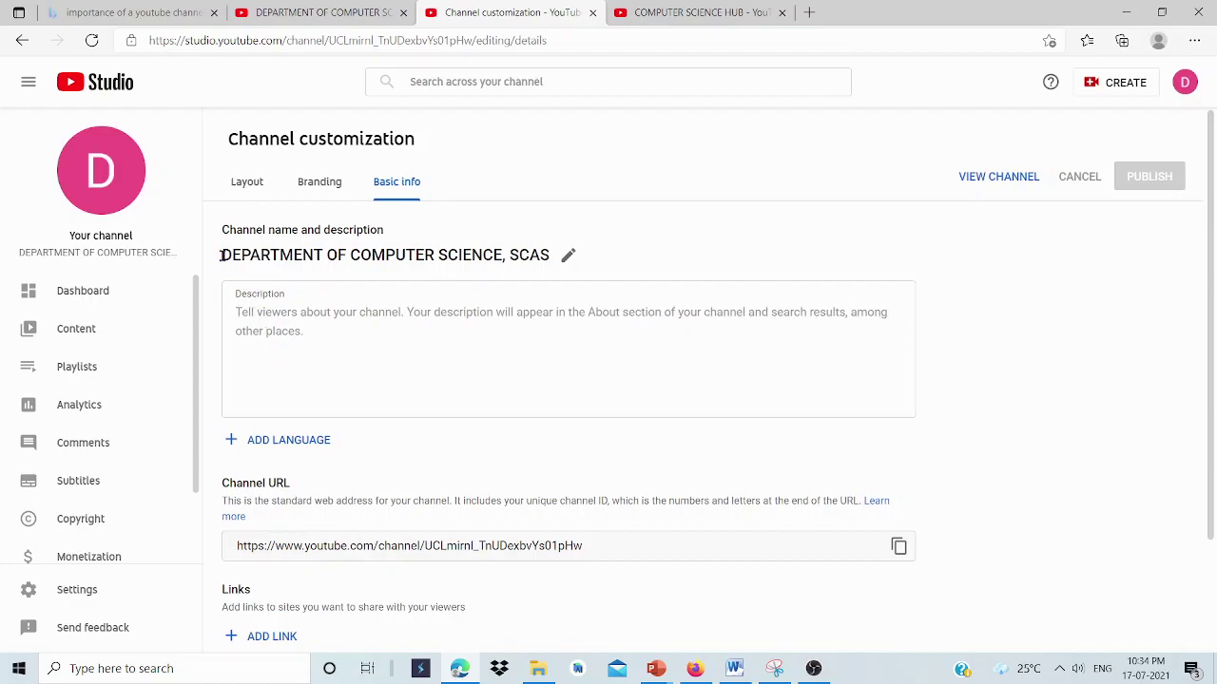
{"action": "mouse_move", "coordinate": [219, 255]}
{"action": "left_mouse_down"}
{"action": "mouse_move", "coordinate": [491, 269]}
{"action": "mouse_move", "coordinate": [530, 256]}
{"action": "mouse_move", "coordinate": [215, 261]}
{"action": "mouse_move", "coordinate": [223, 251]}
{"action": "left_mouse_up"}
{"action": "key", "text": "ctrl+c"}
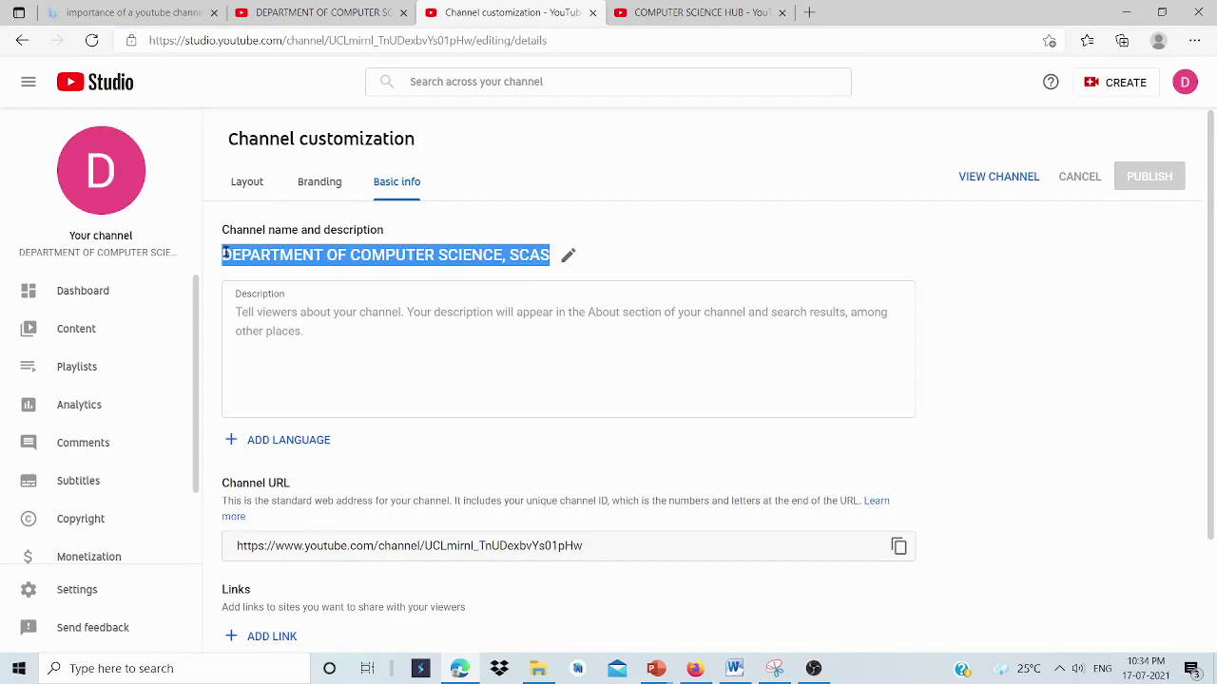
{"action": "left_click", "coordinate": [268, 332]}
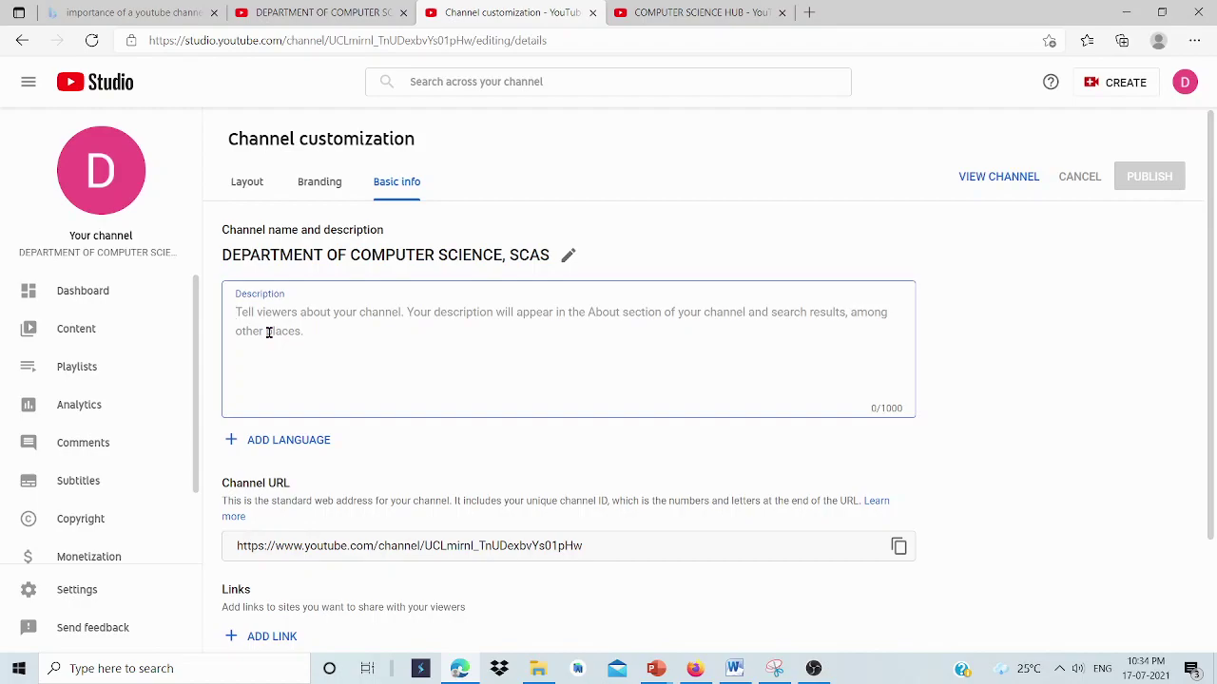
{"action": "key", "text": "ctrl+v"}
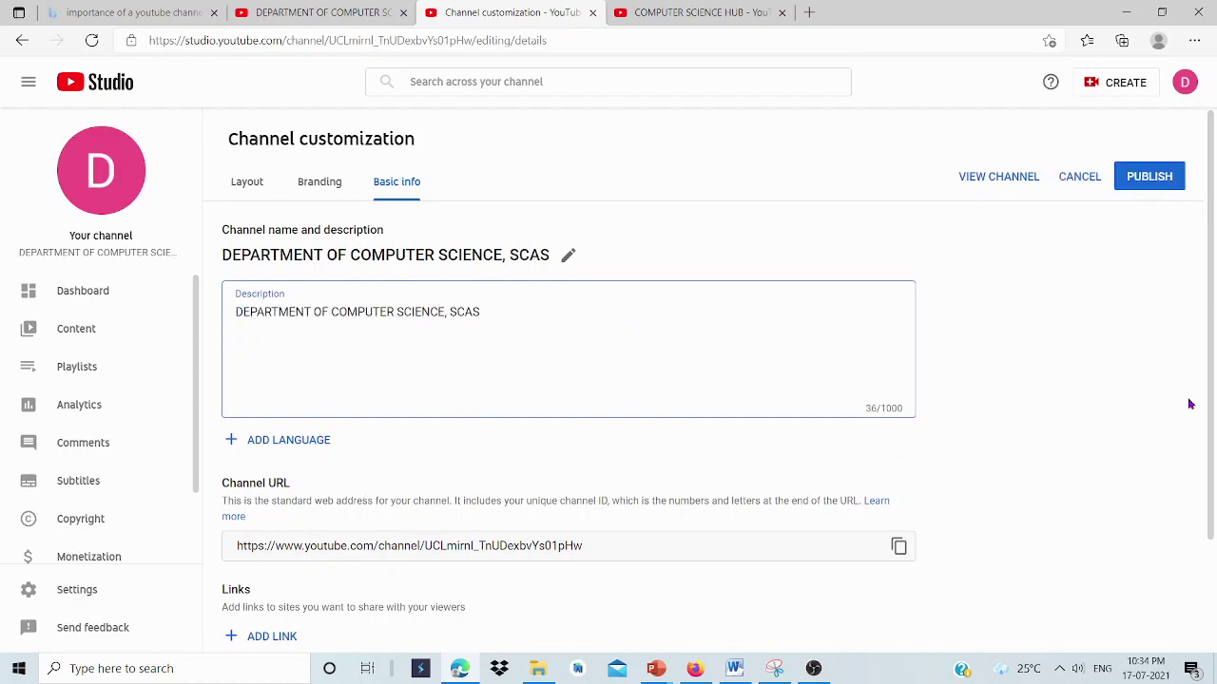
Enter the channel's Gmail contact address in the Contact info Email field.
{"action": "scroll", "coordinate": [1213, 377], "scroll_direction": "down", "scroll_amount": 2}
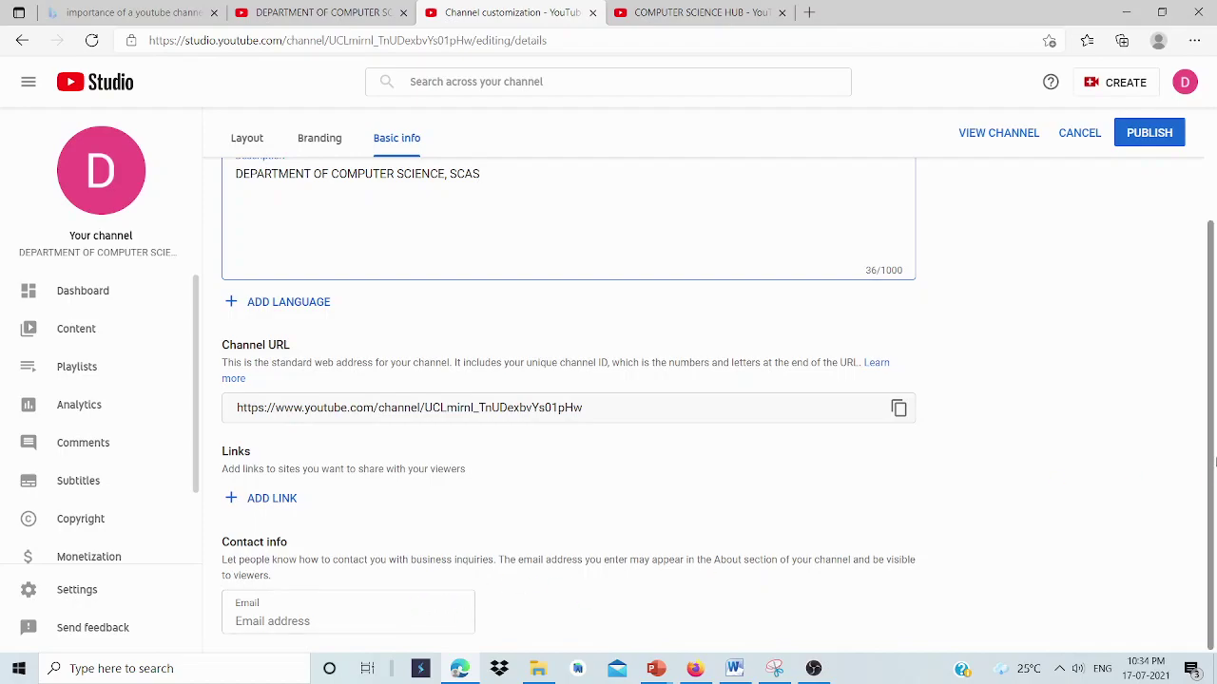
{"action": "left_click", "coordinate": [294, 613]}
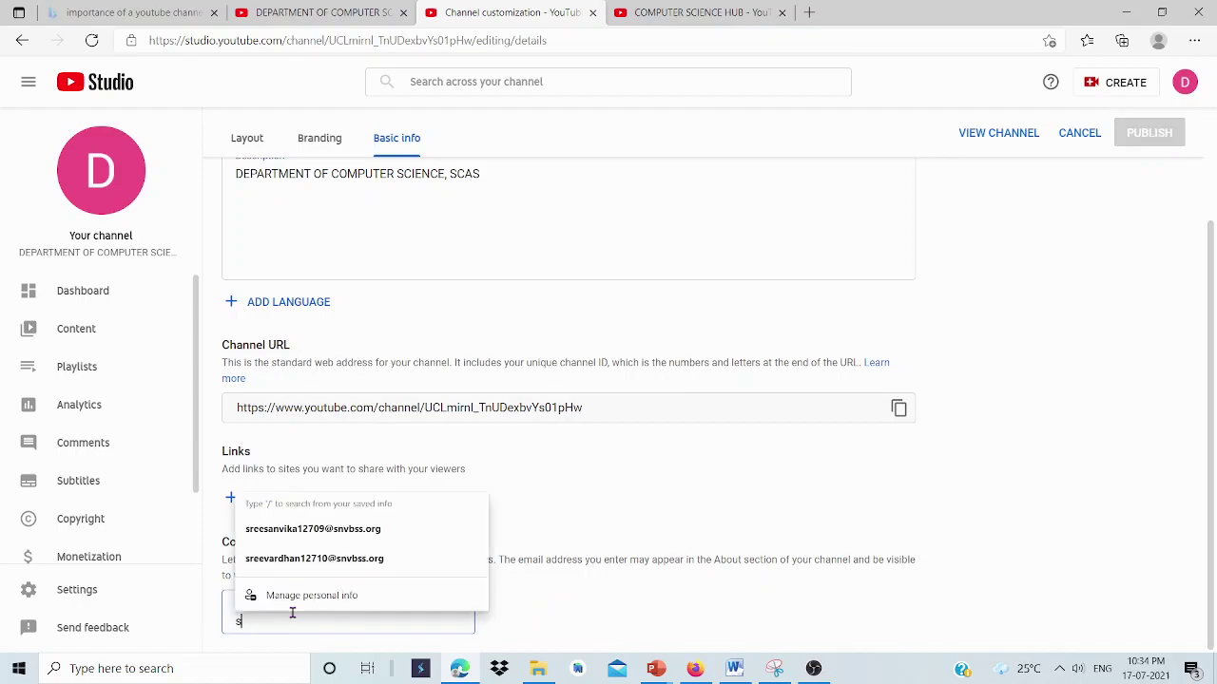
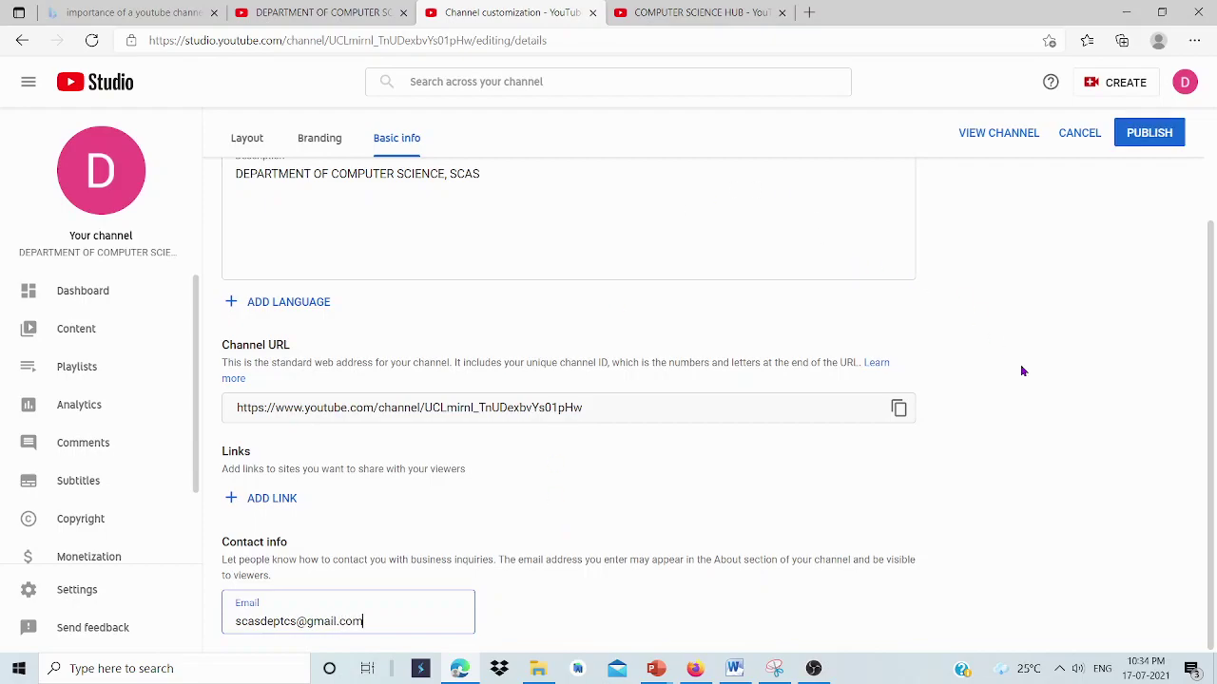
{"action": "left_click", "coordinate": [1023, 371]}
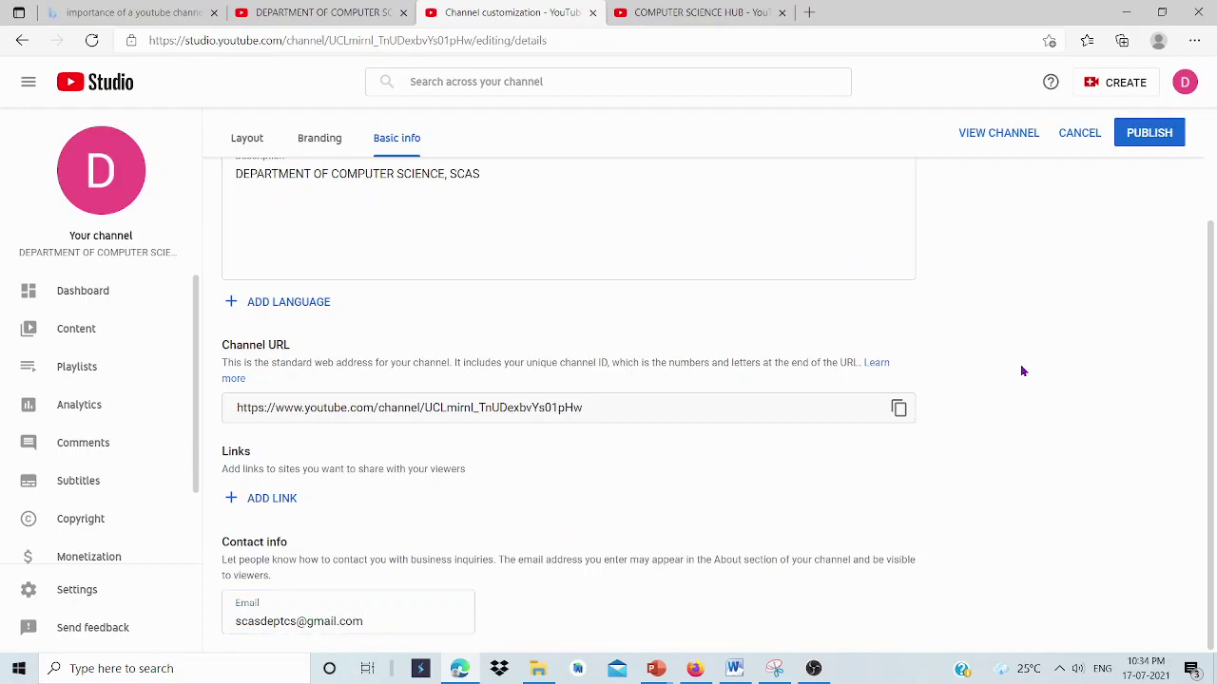
Publish the updated channel details.
{"action": "left_click_drag", "start_coordinate": [1213, 383], "coordinate": [1215, 275]}
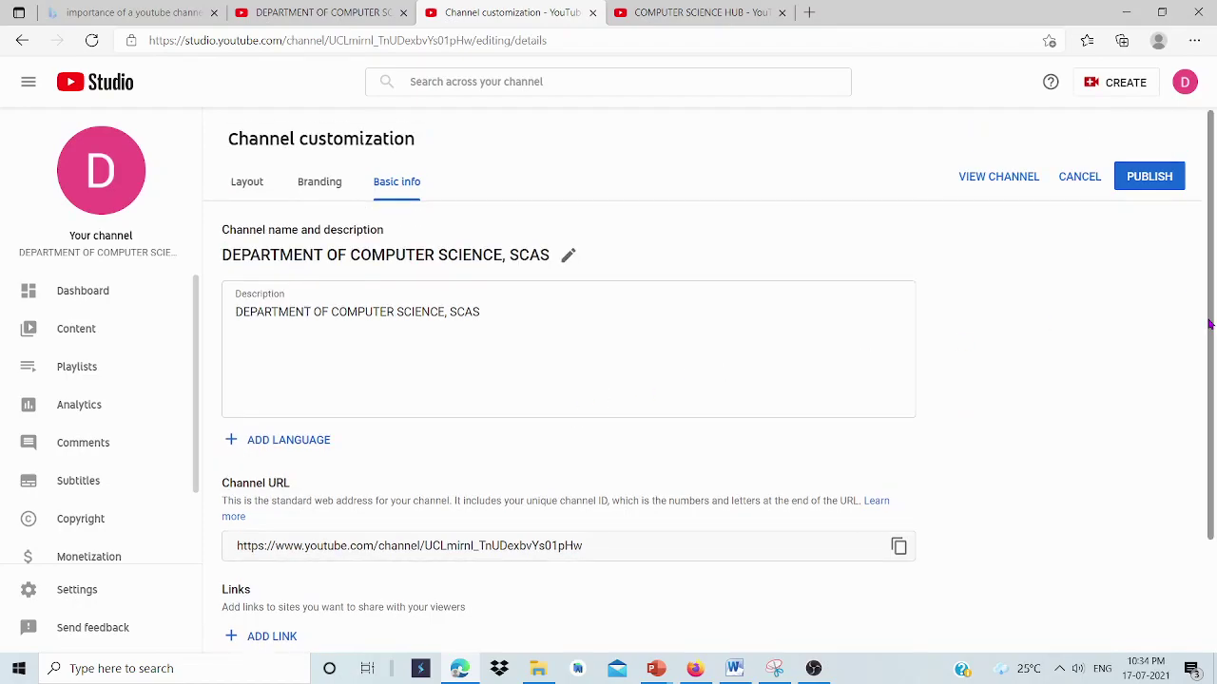
{"action": "left_click_drag", "start_coordinate": [1209, 325], "coordinate": [1214, 556]}
{"action": "left_click_drag", "start_coordinate": [1214, 493], "coordinate": [1183, 352]}
{"action": "left_click", "coordinate": [1145, 179]}
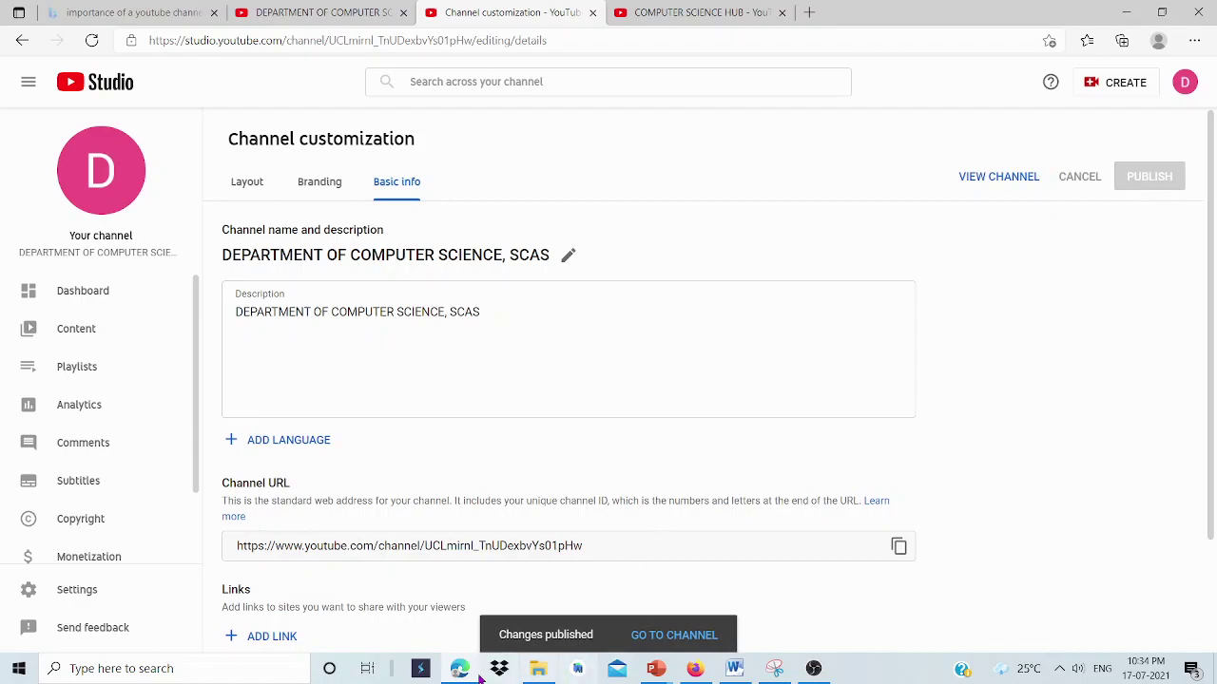
{"action": "left_click", "coordinate": [254, 190]}
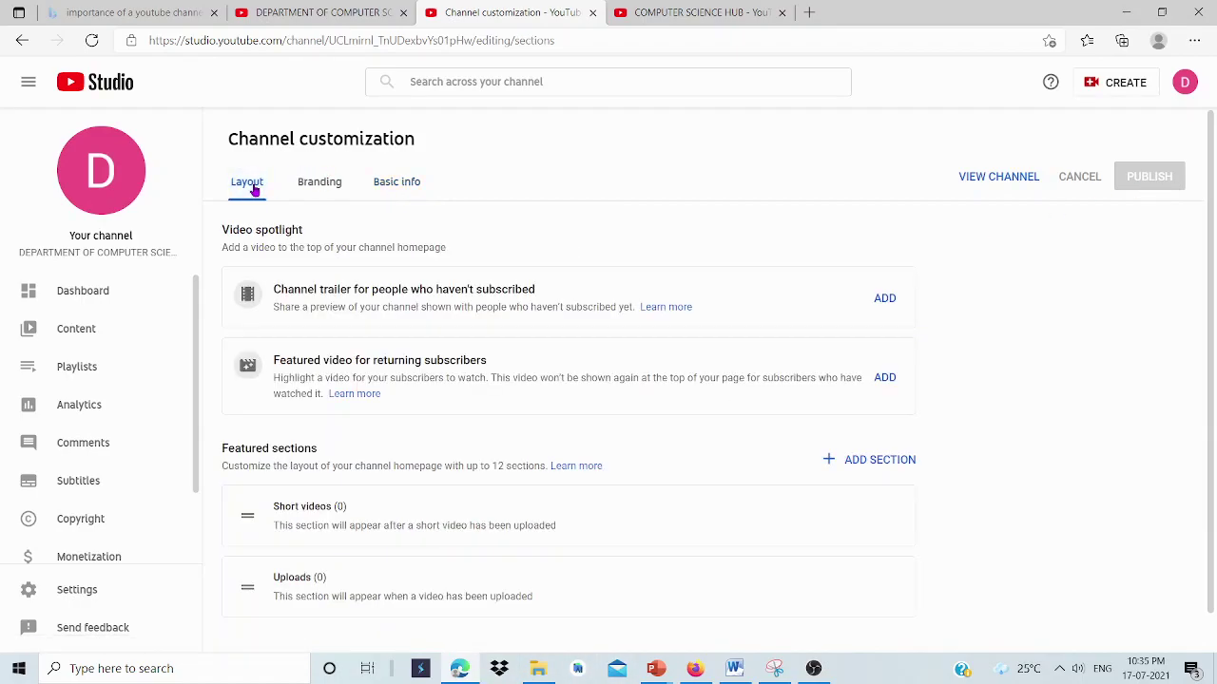
{"action": "left_click", "coordinate": [320, 189]}
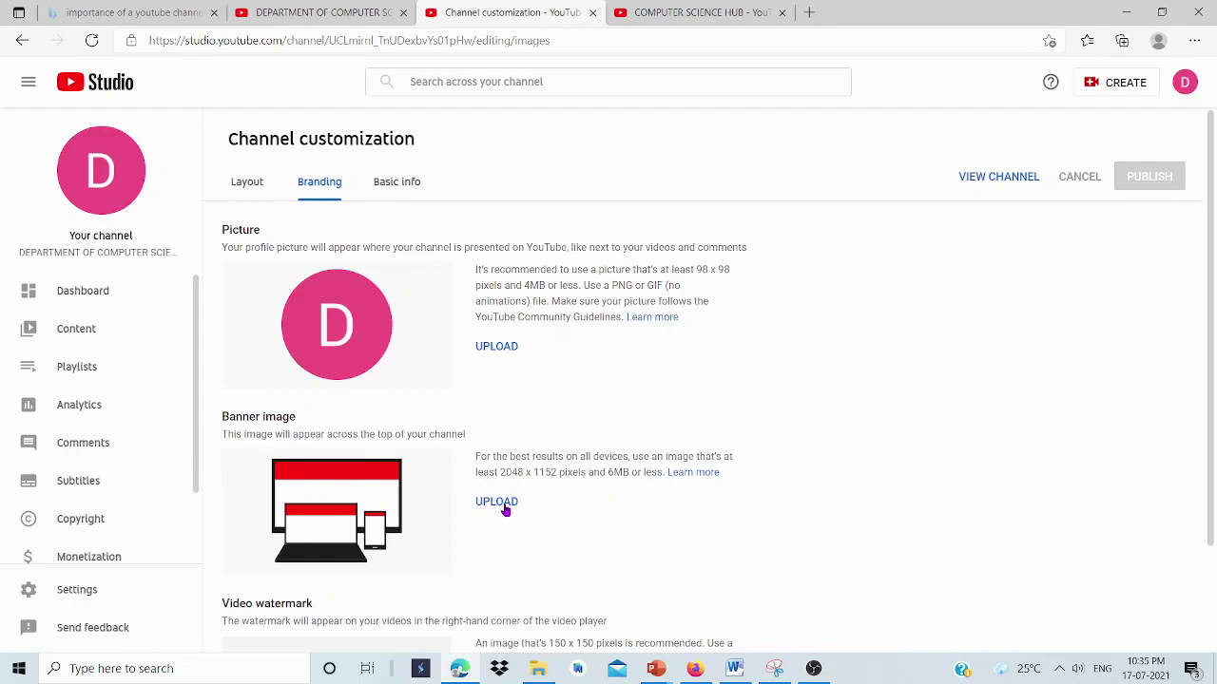
{"action": "left_click", "coordinate": [503, 348]}
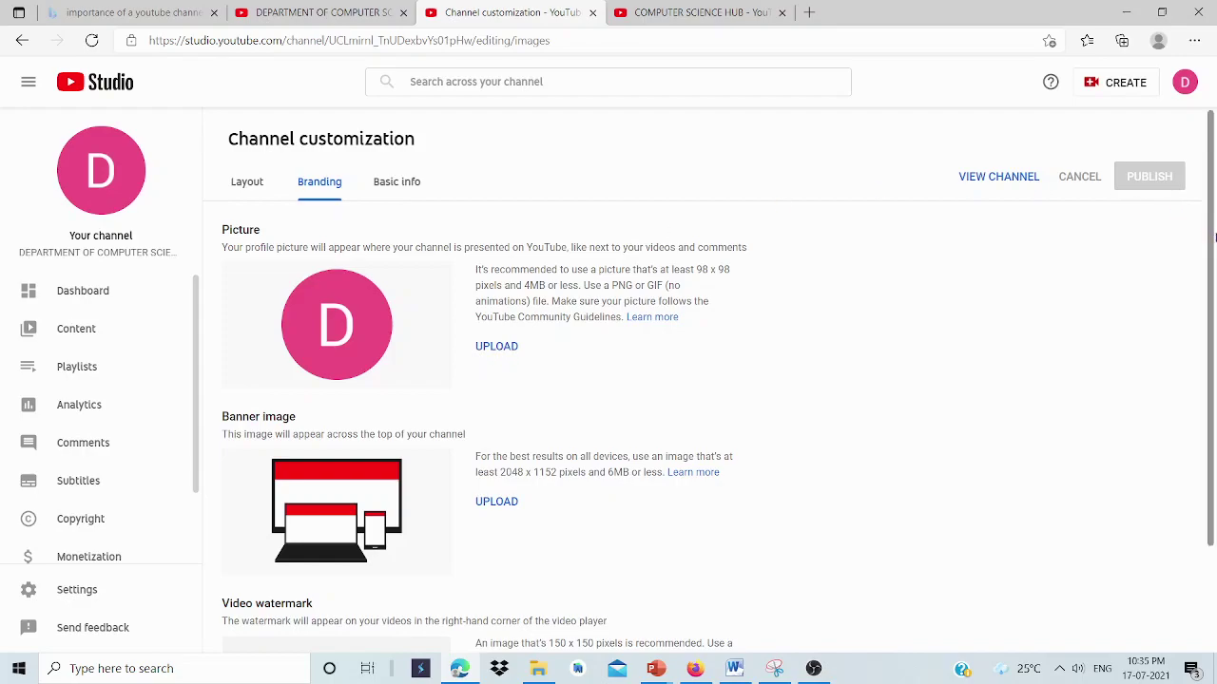
{"action": "scroll", "coordinate": [1213, 247], "scroll_direction": "down", "scroll_amount": 2}
{"action": "scroll", "coordinate": [1206, 427], "scroll_direction": "up", "scroll_amount": 2}
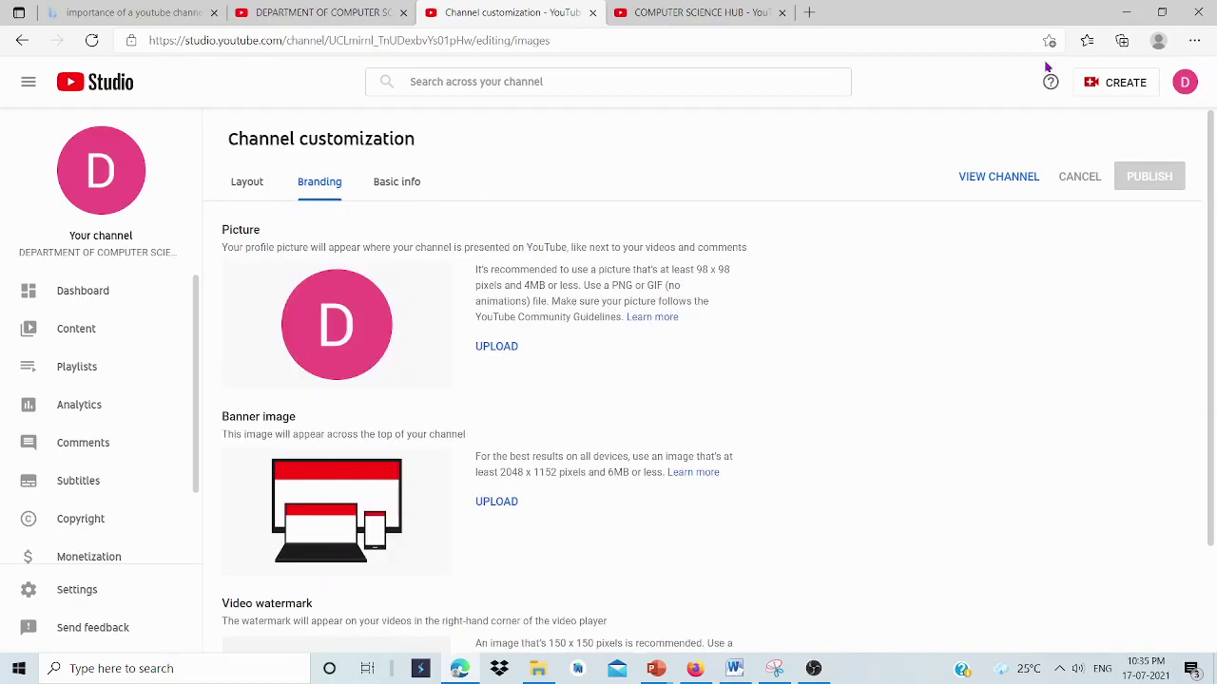
Look at the Layout settings, then go to the channel Dashboard.
{"action": "left_click", "coordinate": [246, 186]}
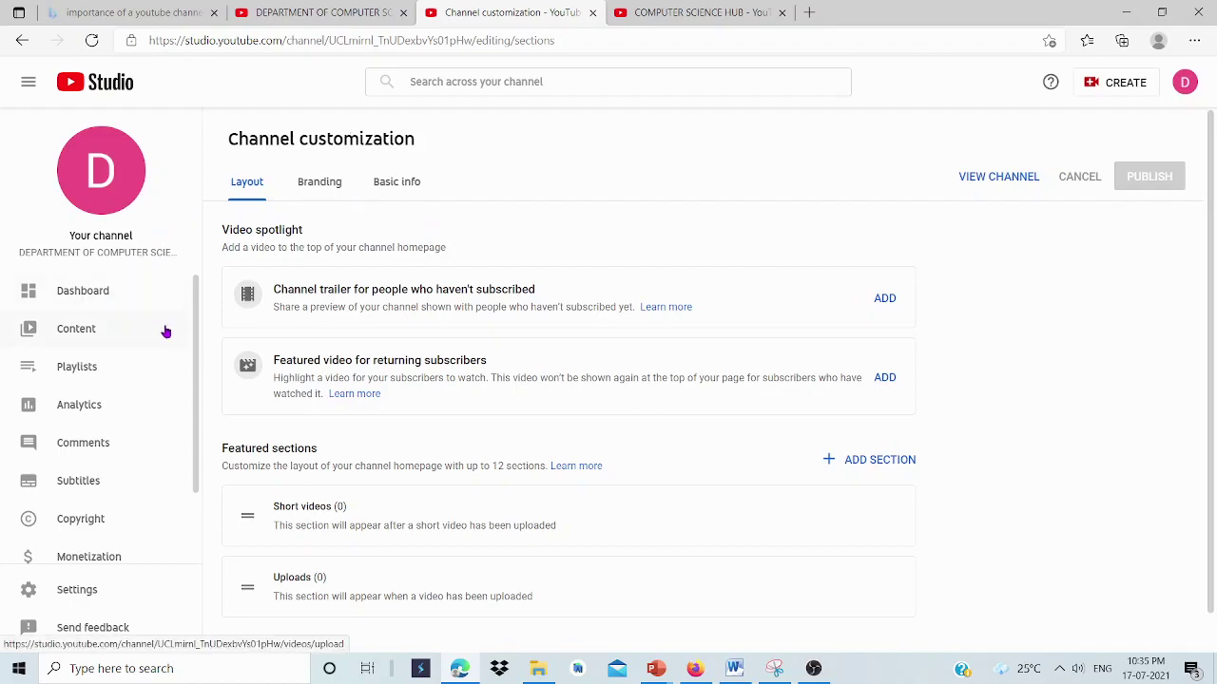
{"action": "left_click", "coordinate": [83, 297]}
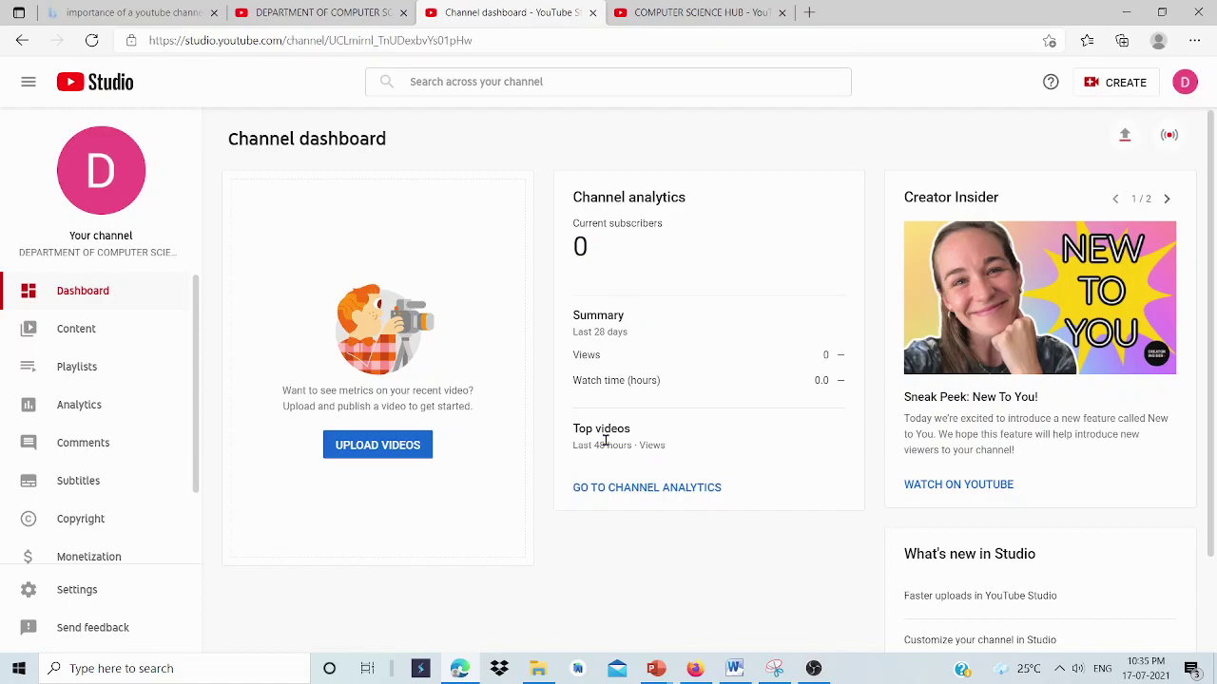
Upload ISMARTepisode03_googlelens.mkv from the ISMART folder.
{"action": "left_click", "coordinate": [383, 450]}
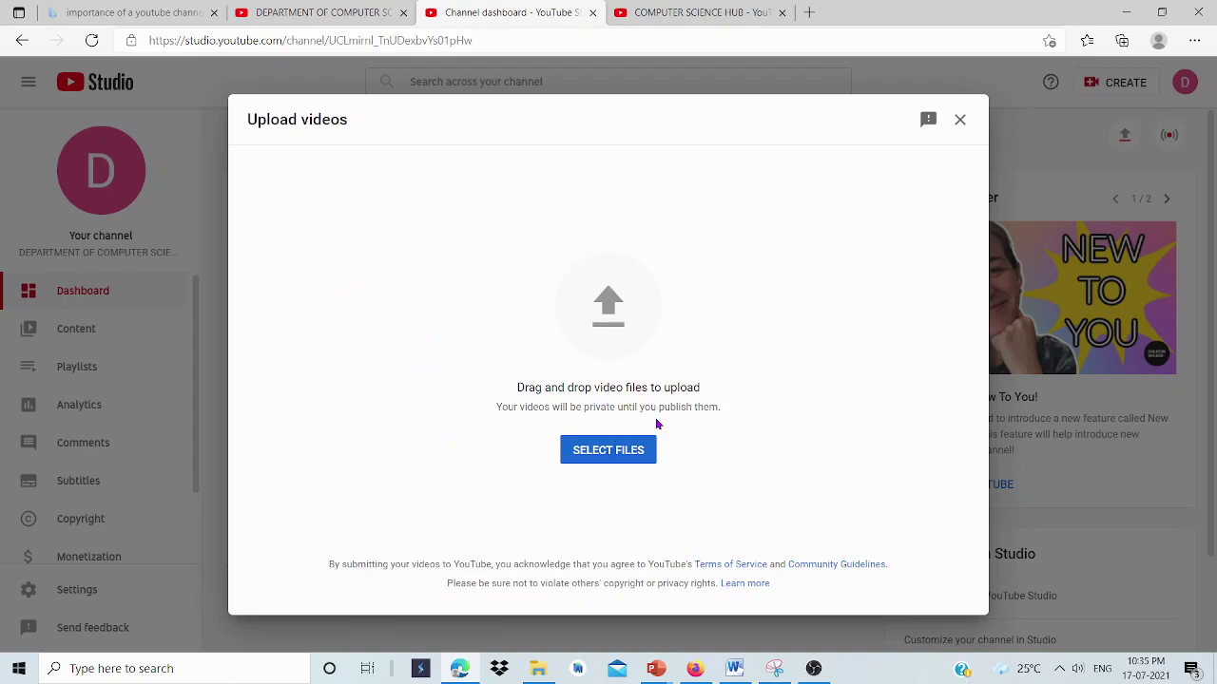
{"action": "left_click", "coordinate": [609, 450]}
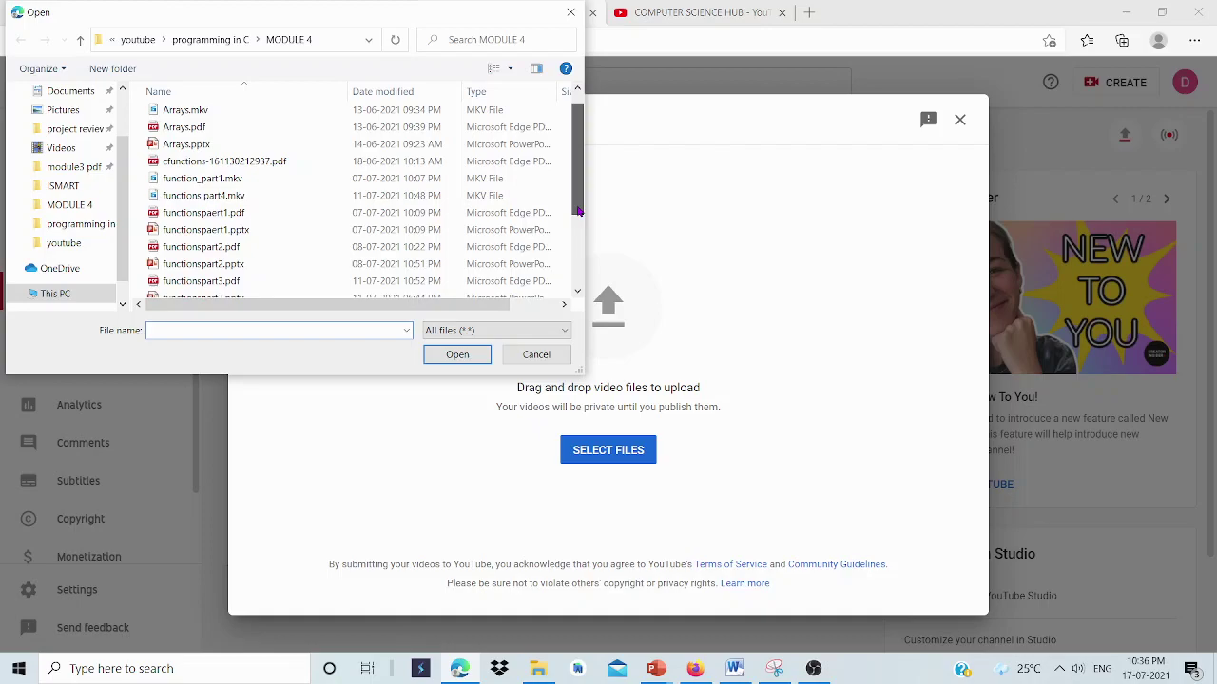
{"action": "left_click_drag", "start_coordinate": [576, 187], "coordinate": [578, 160]}
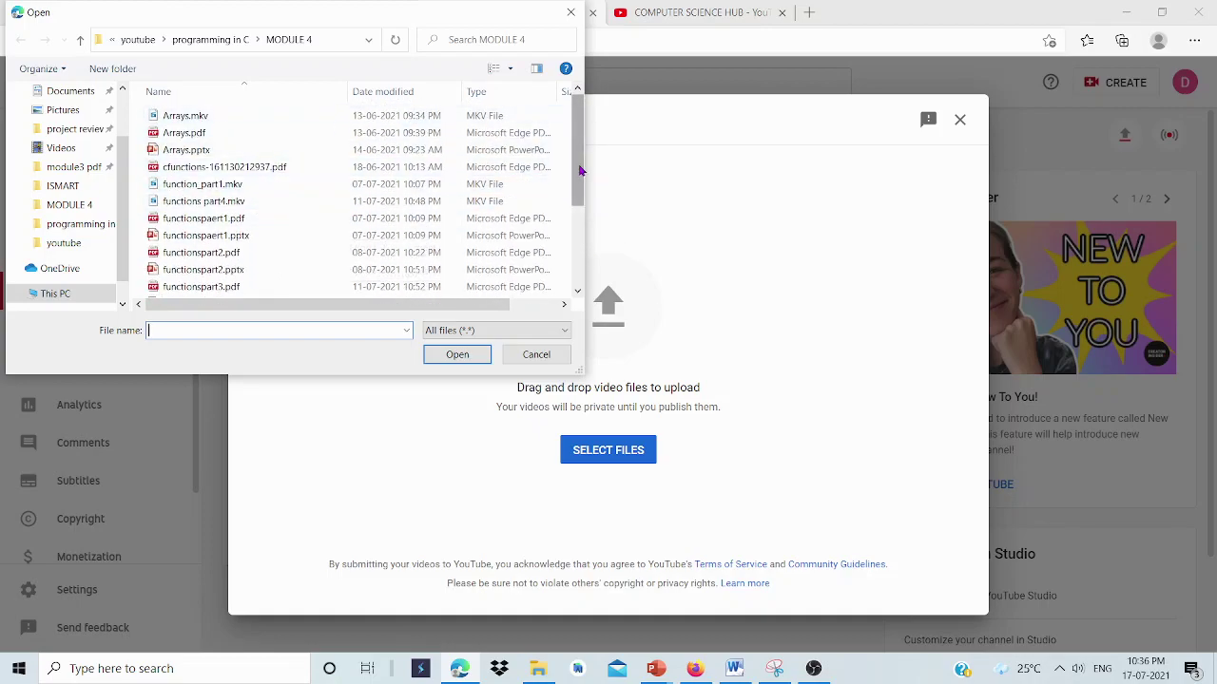
{"action": "left_click_drag", "start_coordinate": [580, 173], "coordinate": [557, 114]}
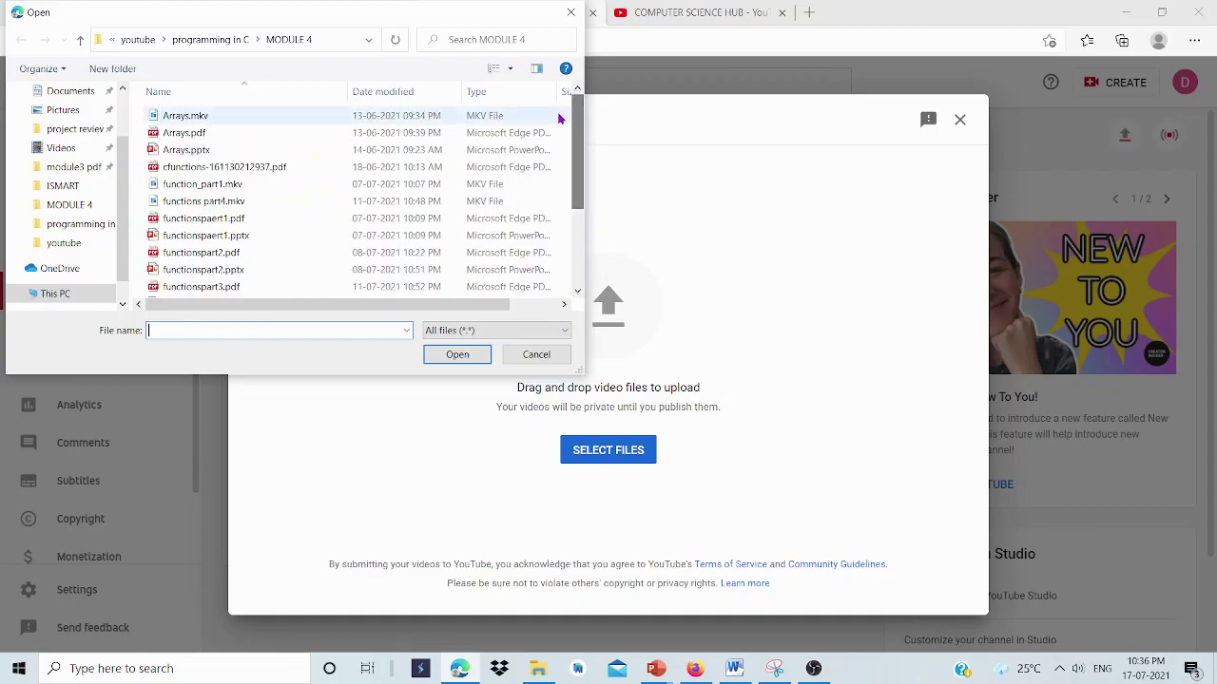
{"action": "left_click", "coordinate": [57, 189]}
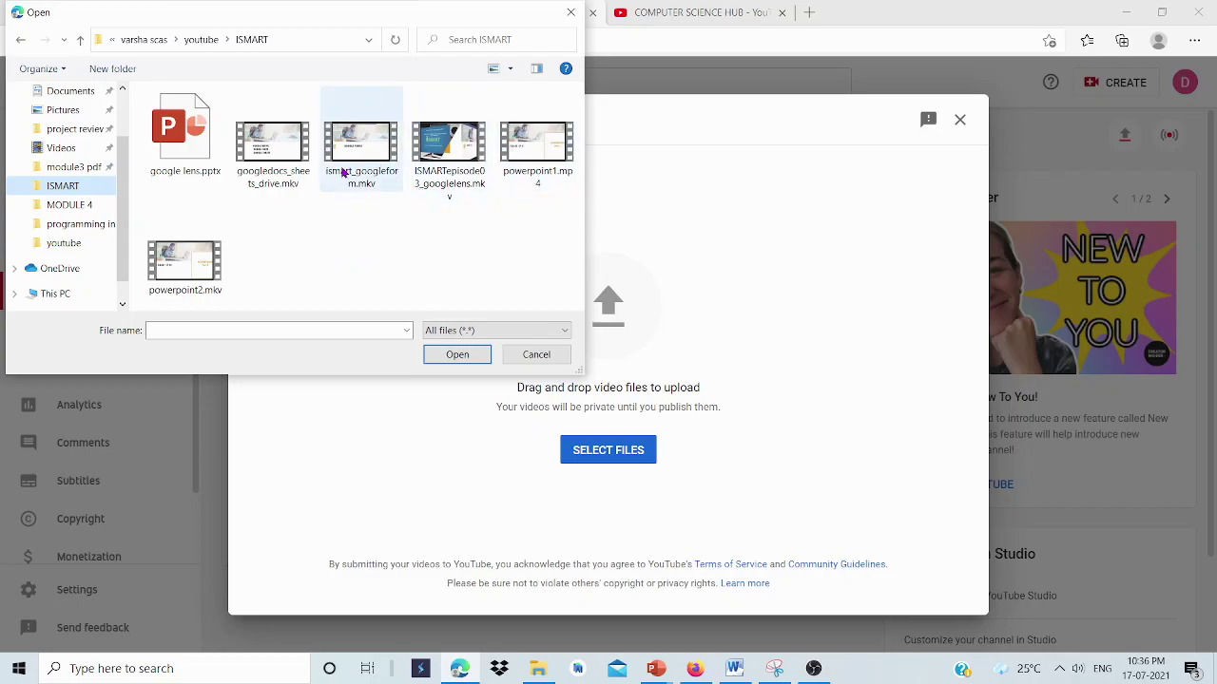
{"action": "double_click", "coordinate": [456, 172]}
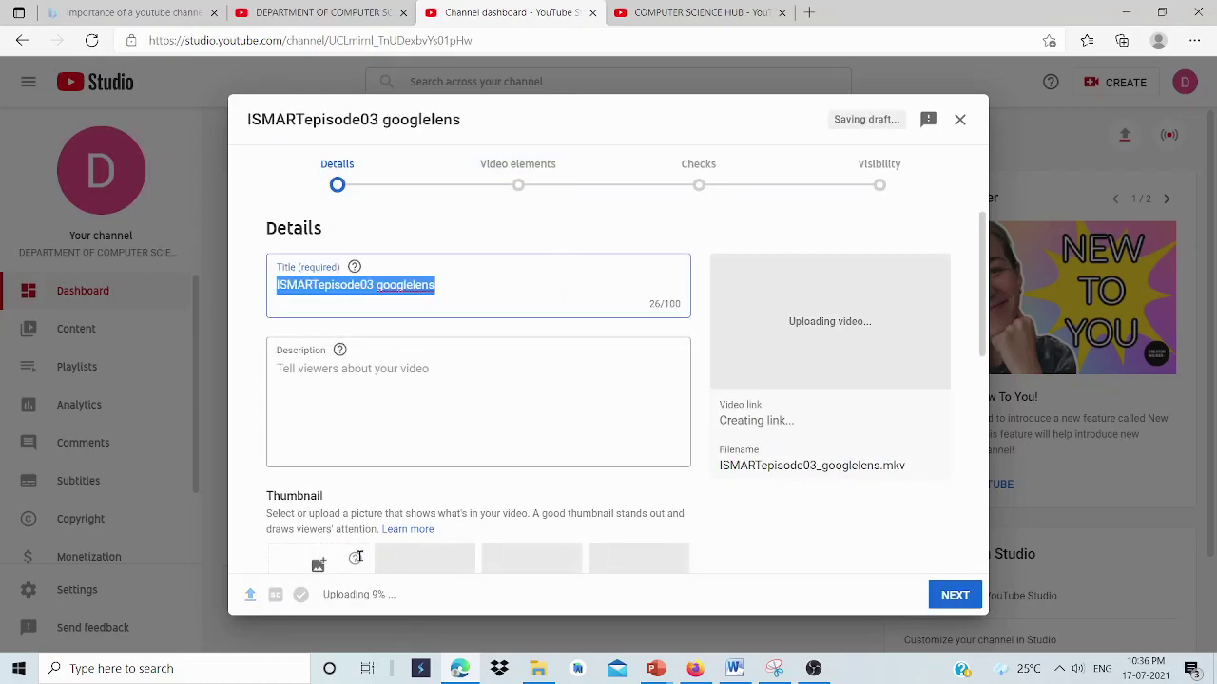
Replace the video title with 'google lens' and paste 'google lens' as the description.
{"action": "left_click", "coordinate": [323, 284]}
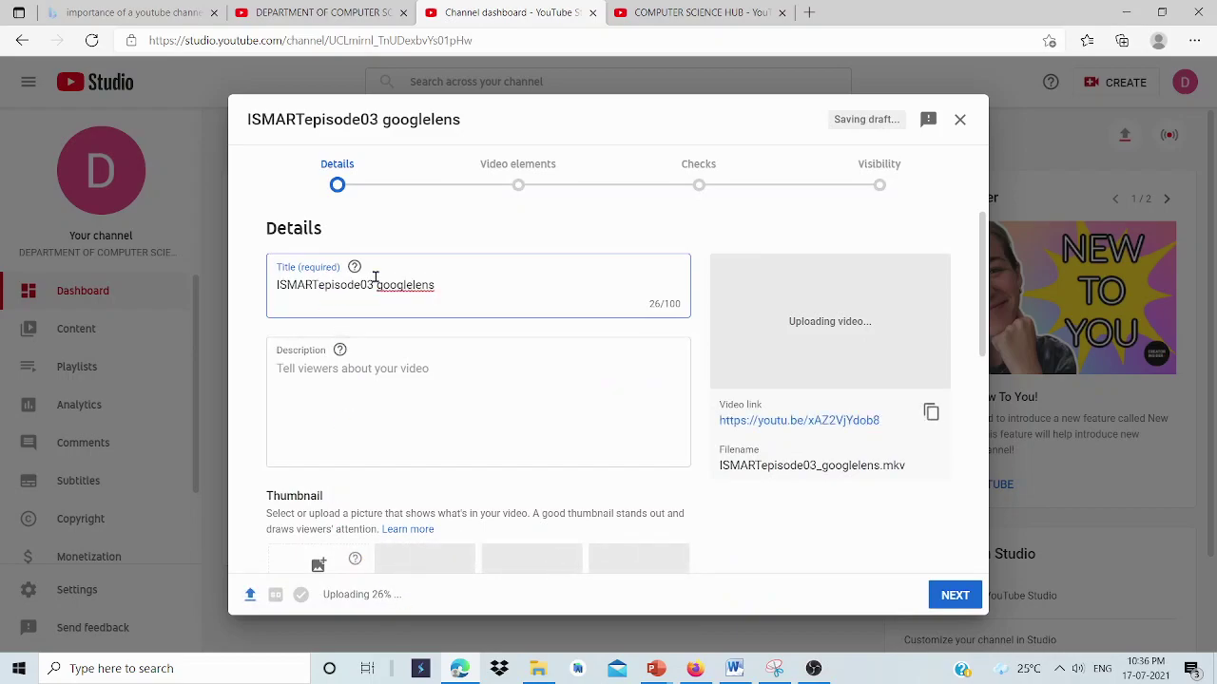
{"action": "left_click_drag", "start_coordinate": [458, 284], "coordinate": [250, 291]}
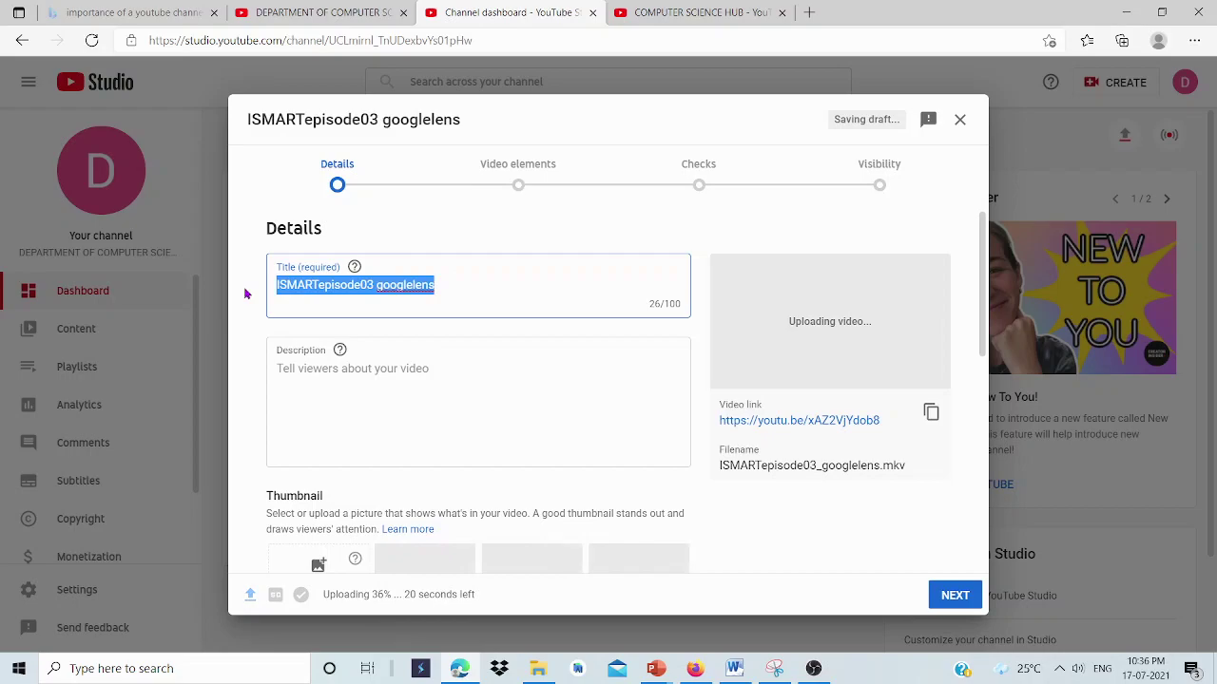
{"action": "type", "text": "google "}
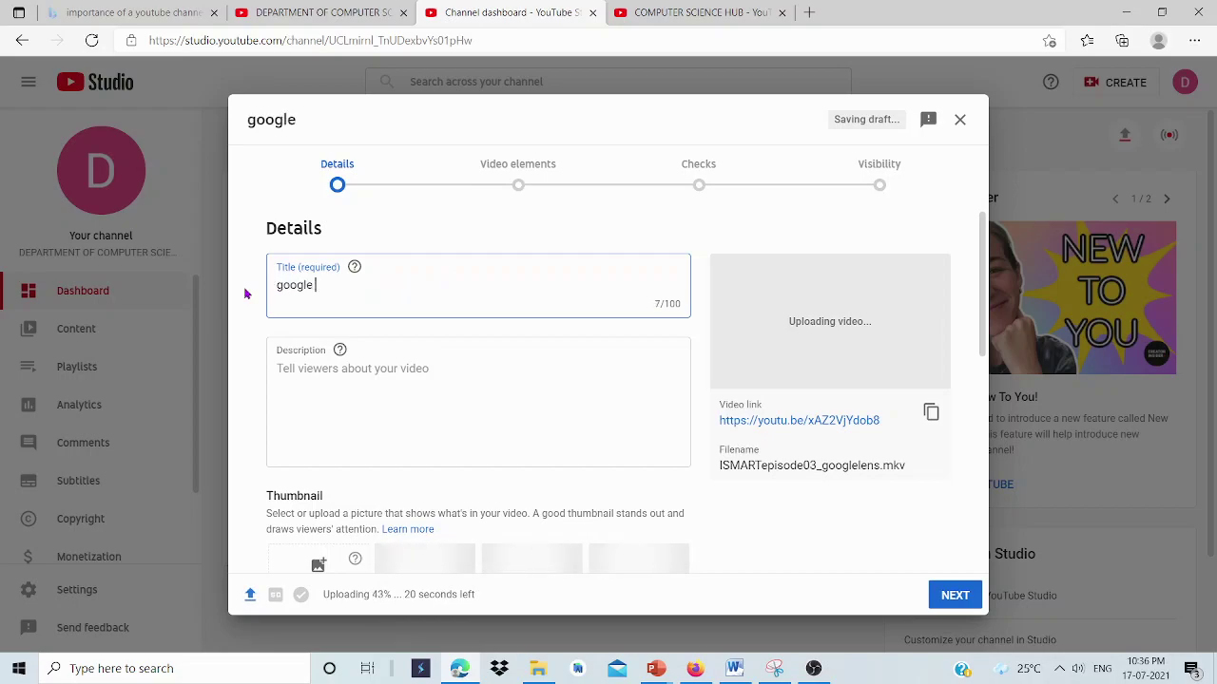
{"action": "type", "text": "lens"}
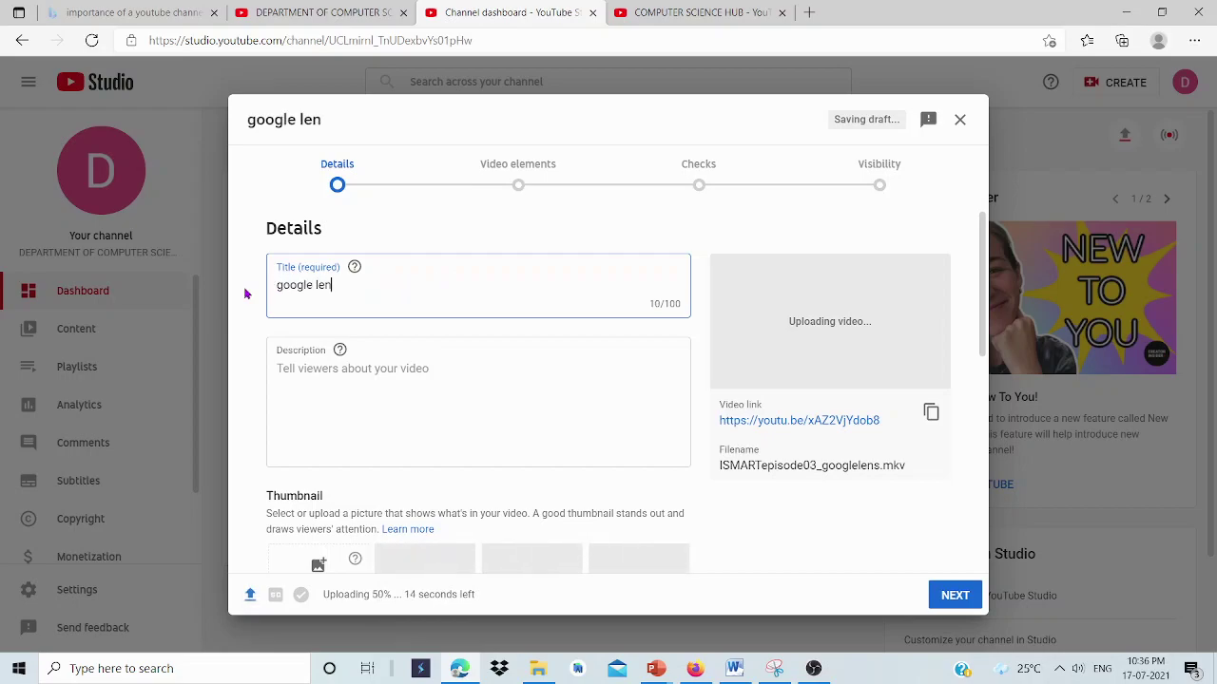
{"action": "triple_click", "coordinate": [323, 283]}
{"action": "key", "text": "ctrl+c"}
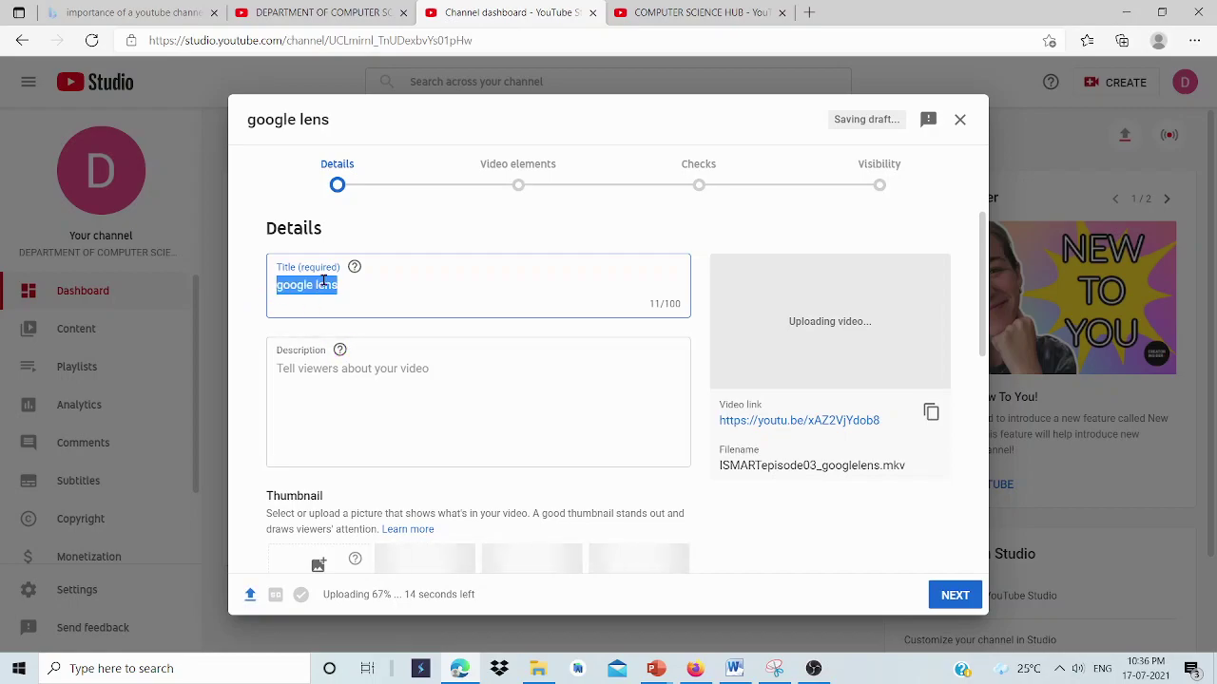
{"action": "left_click", "coordinate": [330, 364]}
{"action": "key", "text": "ctrl+v"}
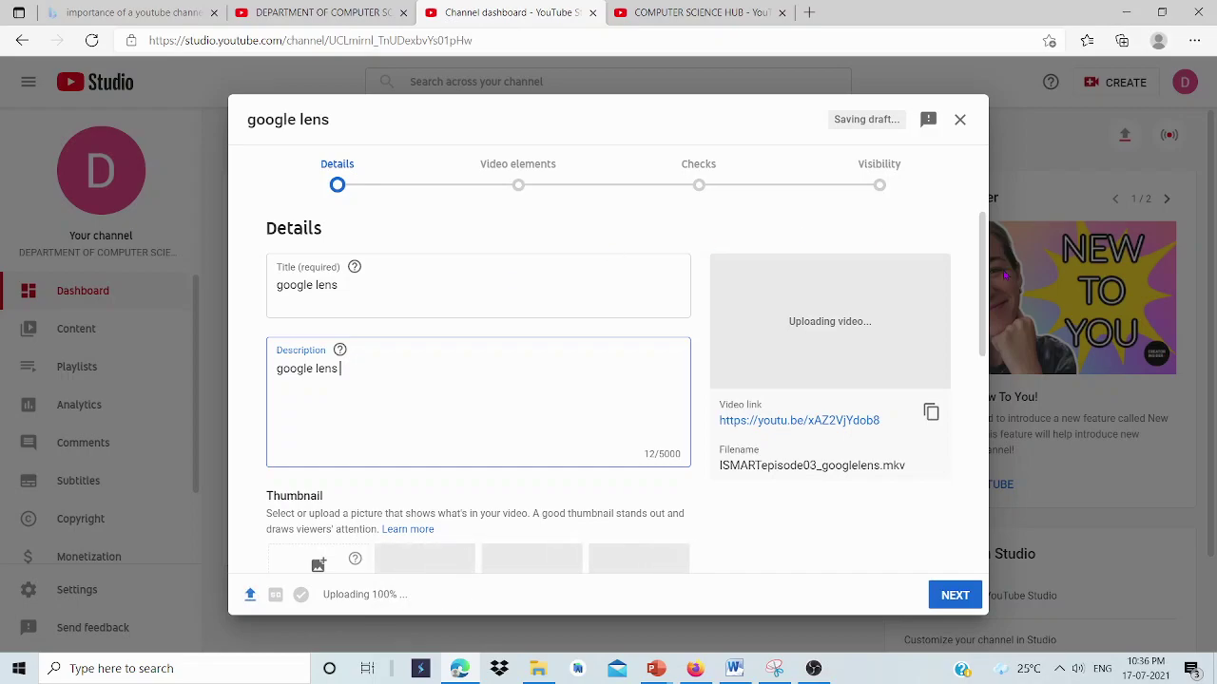
{"action": "left_click", "coordinate": [985, 314]}
Check the Playlists dropdown, find no playlists, and close it.
{"action": "scroll", "coordinate": [985, 314], "scroll_direction": "down", "scroll_amount": 2}
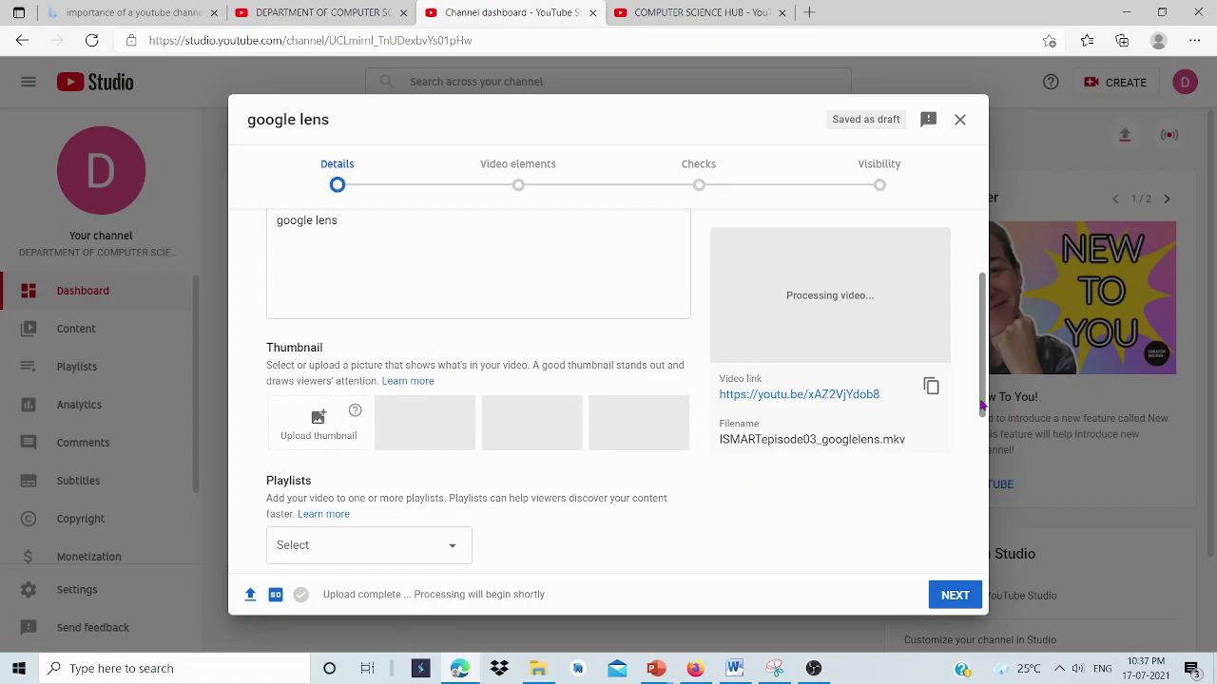
{"action": "left_click_drag", "start_coordinate": [984, 404], "coordinate": [975, 481]}
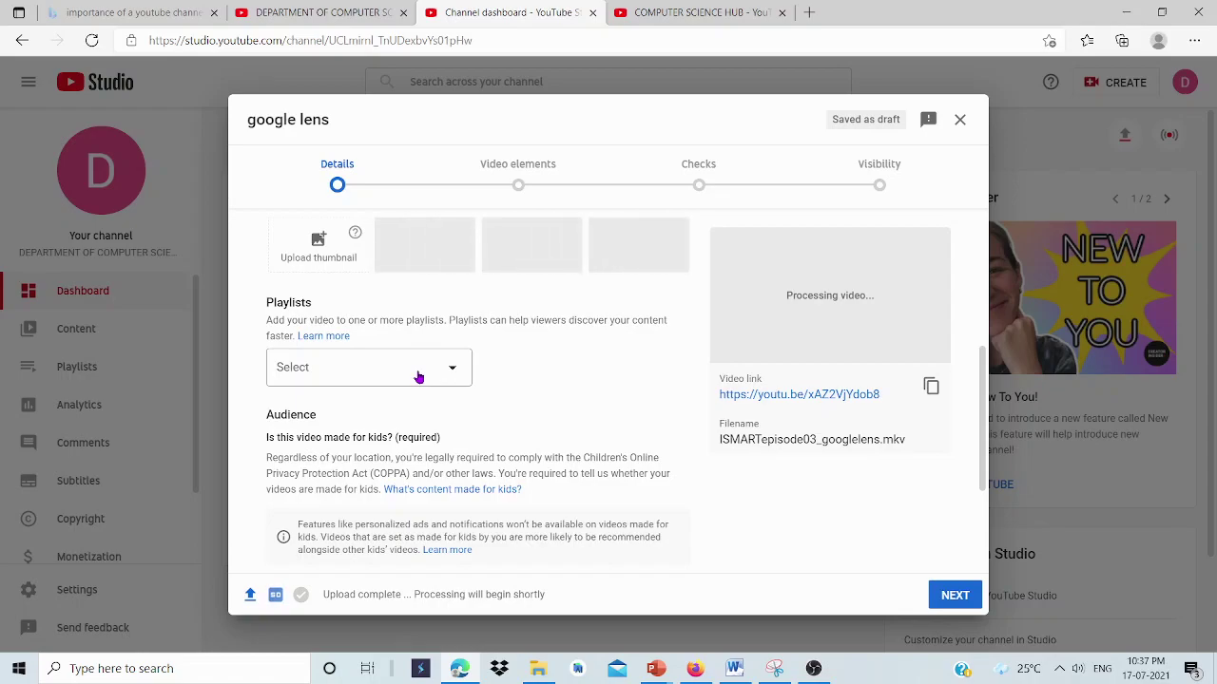
{"action": "left_click", "coordinate": [418, 378]}
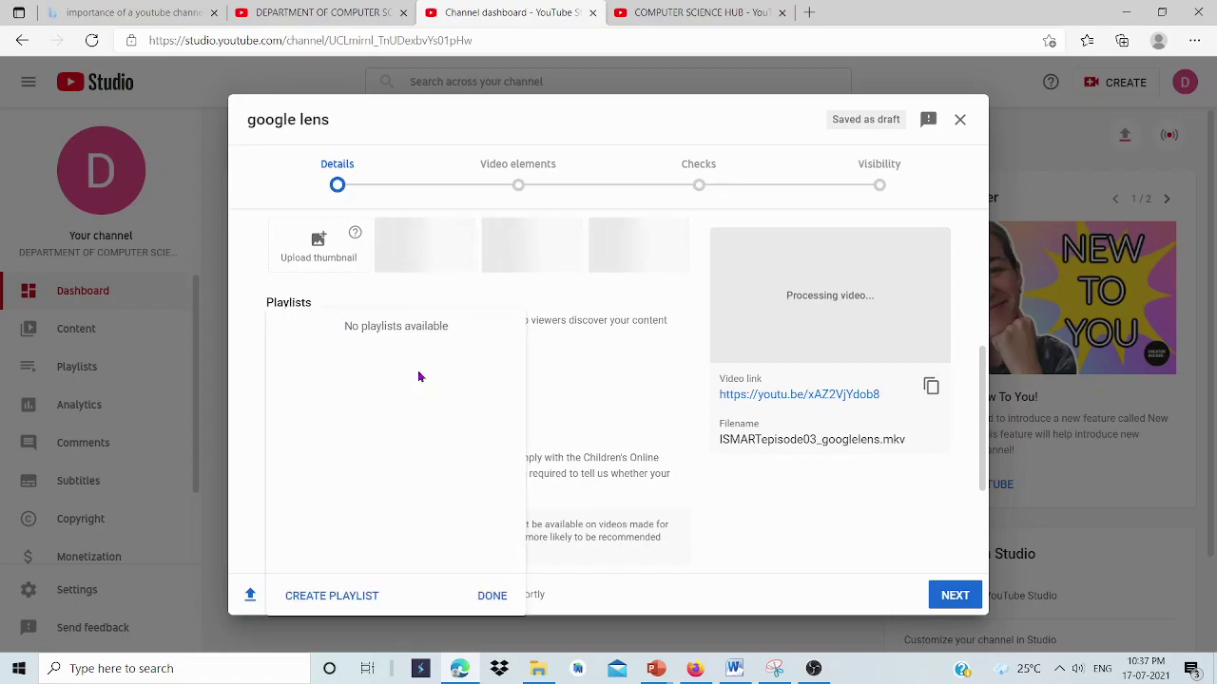
{"action": "key", "text": "Escape"}
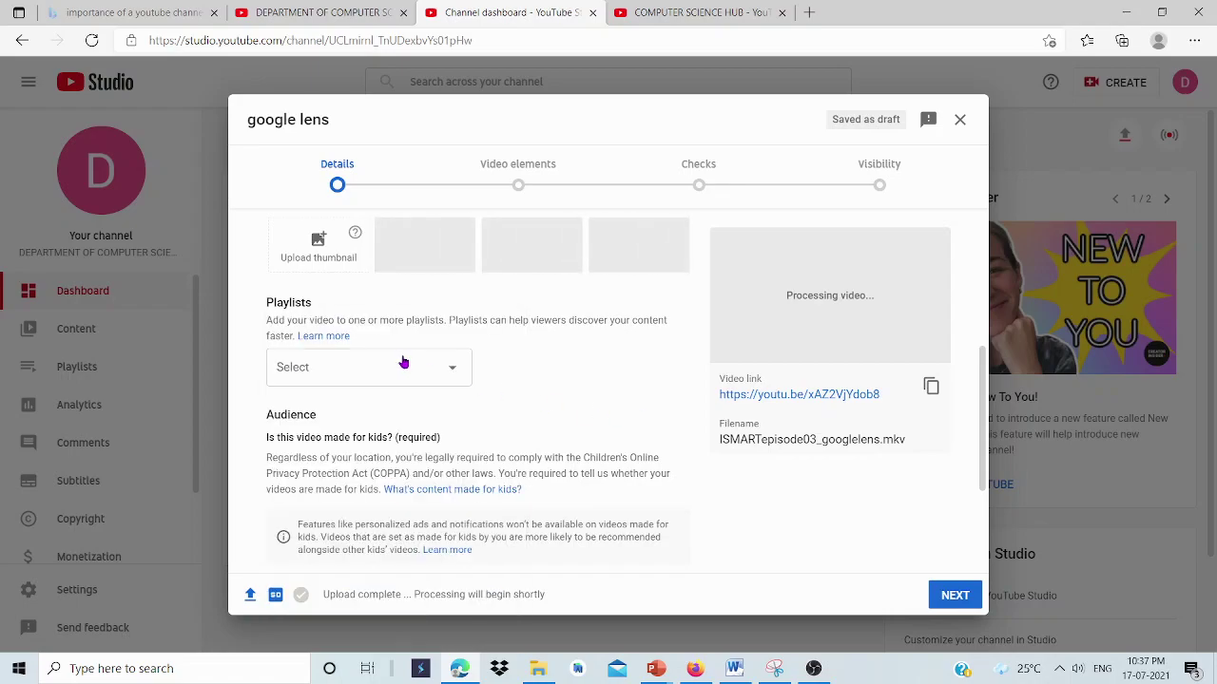
{"action": "left_click", "coordinate": [399, 373]}
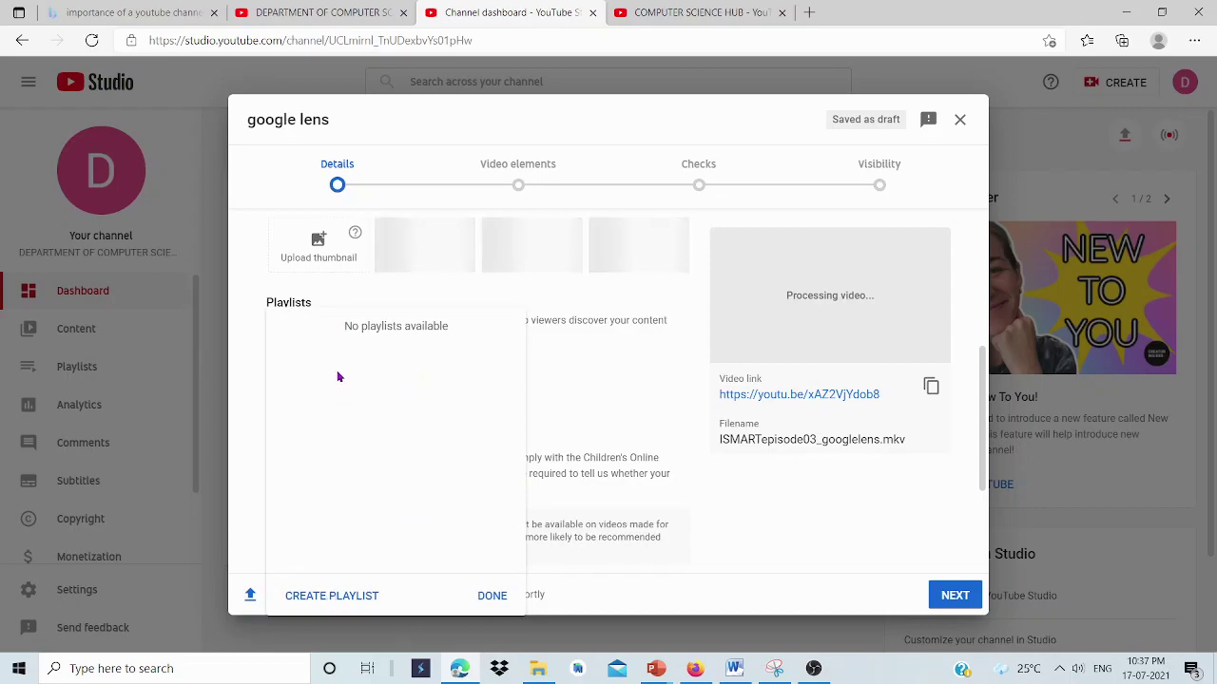
{"action": "left_click", "coordinate": [650, 445]}
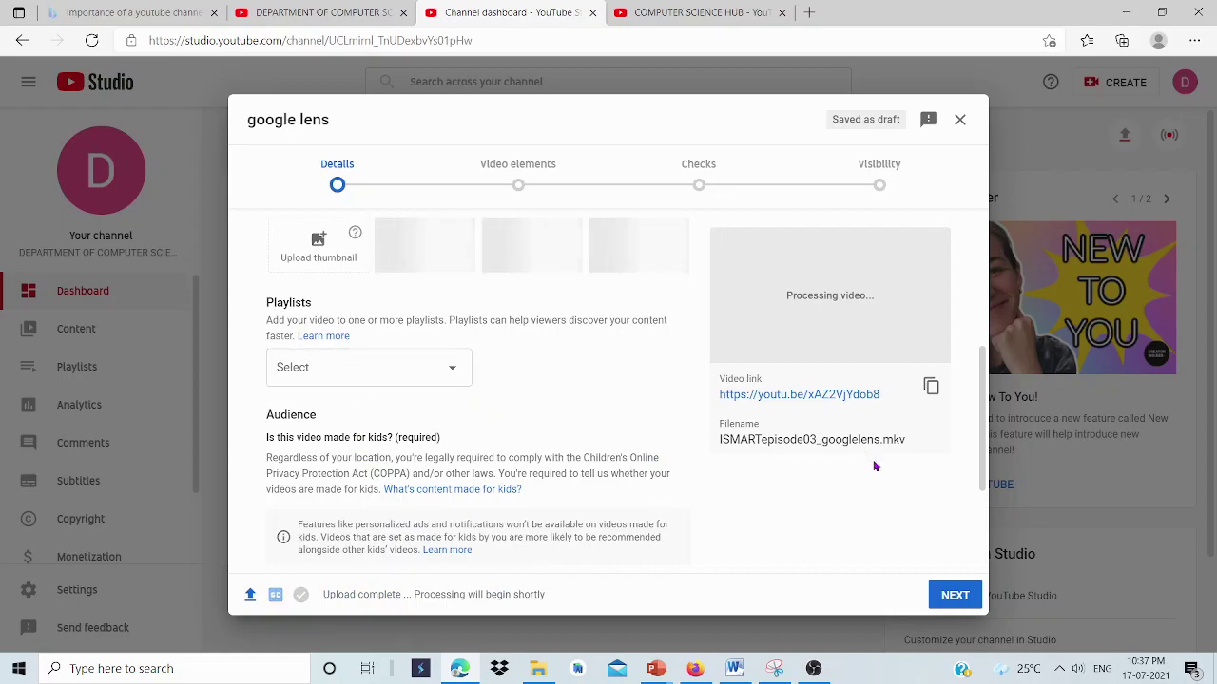
Set the Audience option to 'No, it's not made for kids'.
{"action": "left_click_drag", "start_coordinate": [983, 456], "coordinate": [982, 526]}
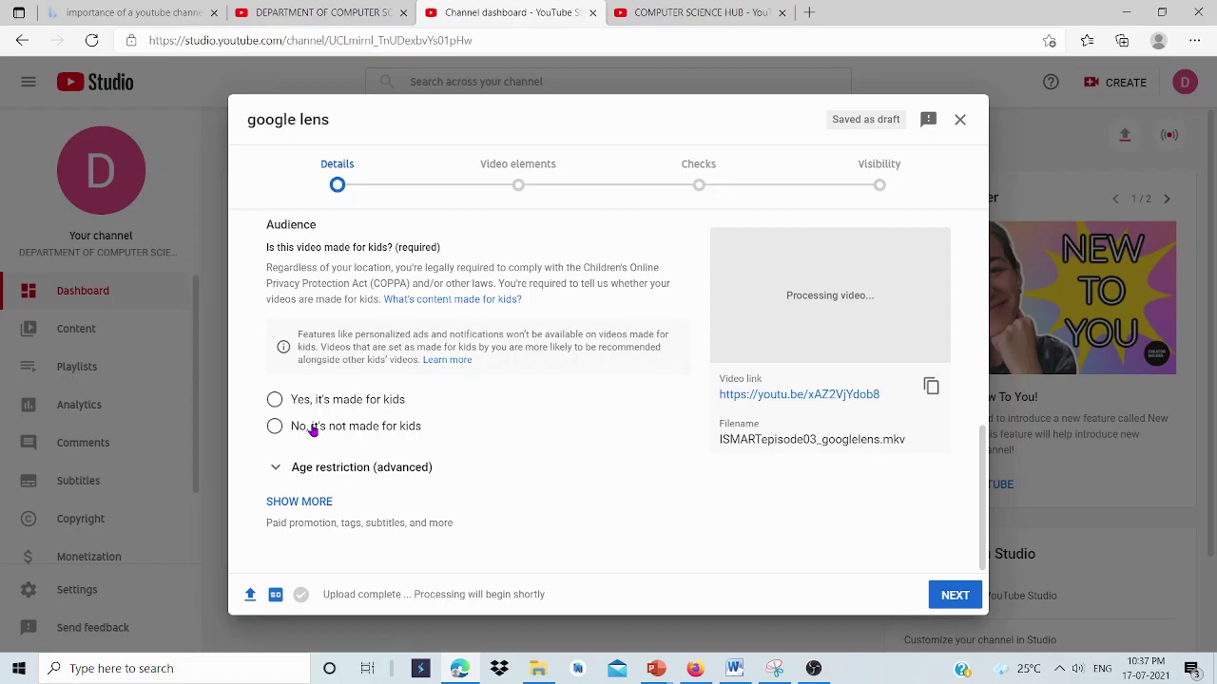
{"action": "left_click", "coordinate": [314, 429]}
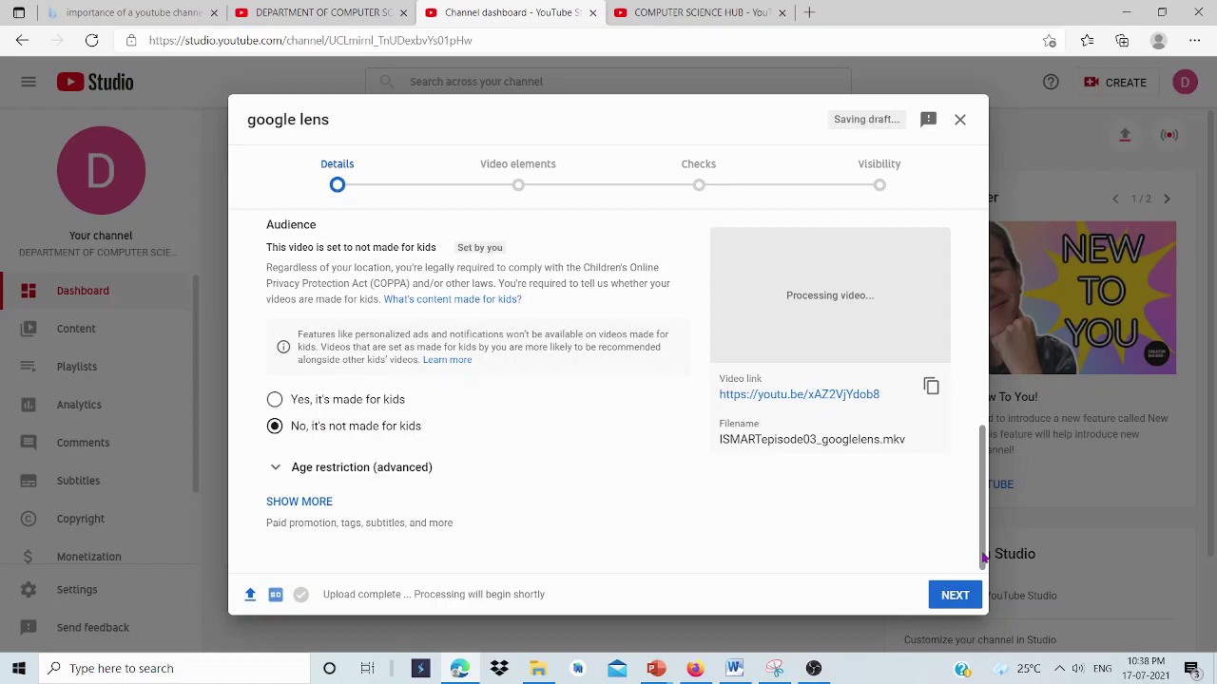
{"action": "scroll", "coordinate": [961, 348], "scroll_direction": "up", "scroll_amount": 10}
{"action": "scroll", "coordinate": [961, 380], "scroll_direction": "down", "scroll_amount": 10}
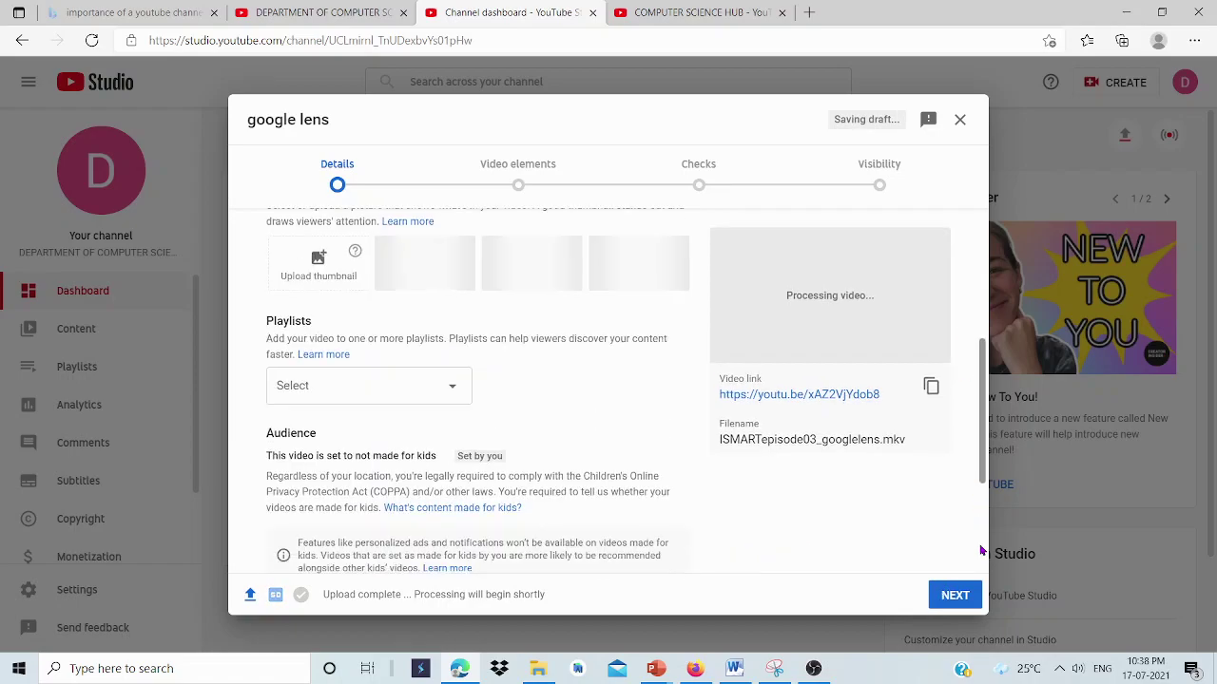
Advance through the Video elements and Checks steps to Visibility.
{"action": "left_click", "coordinate": [955, 596]}
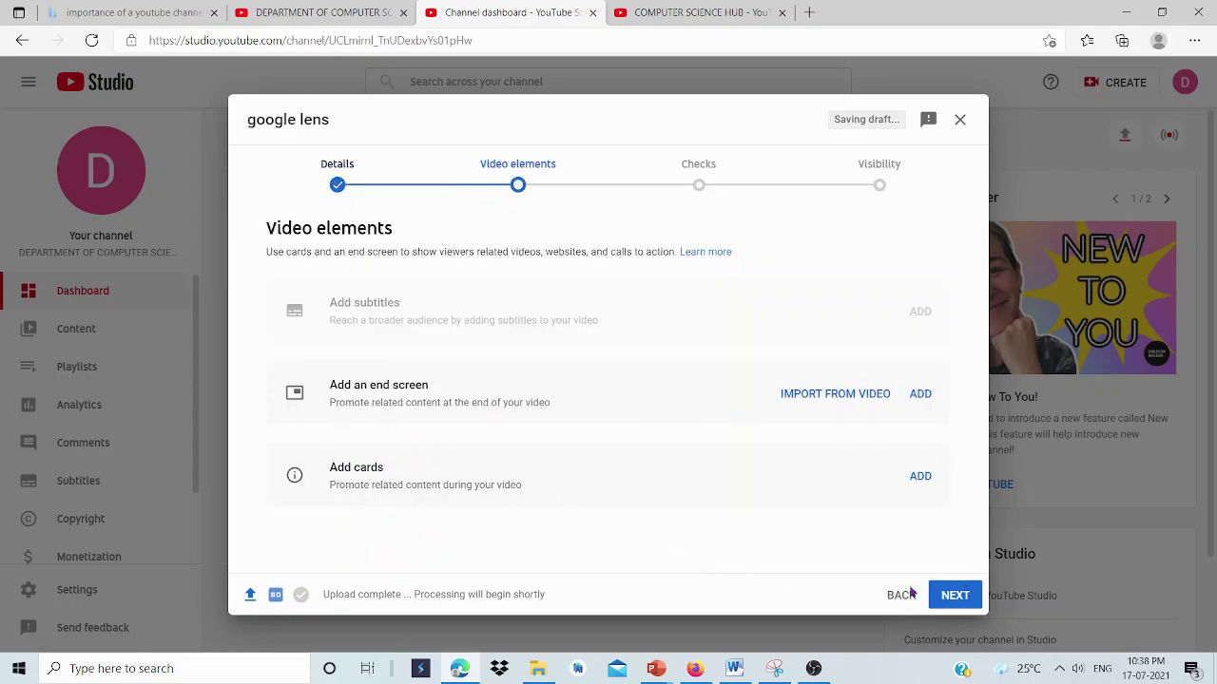
{"action": "left_click", "coordinate": [969, 602]}
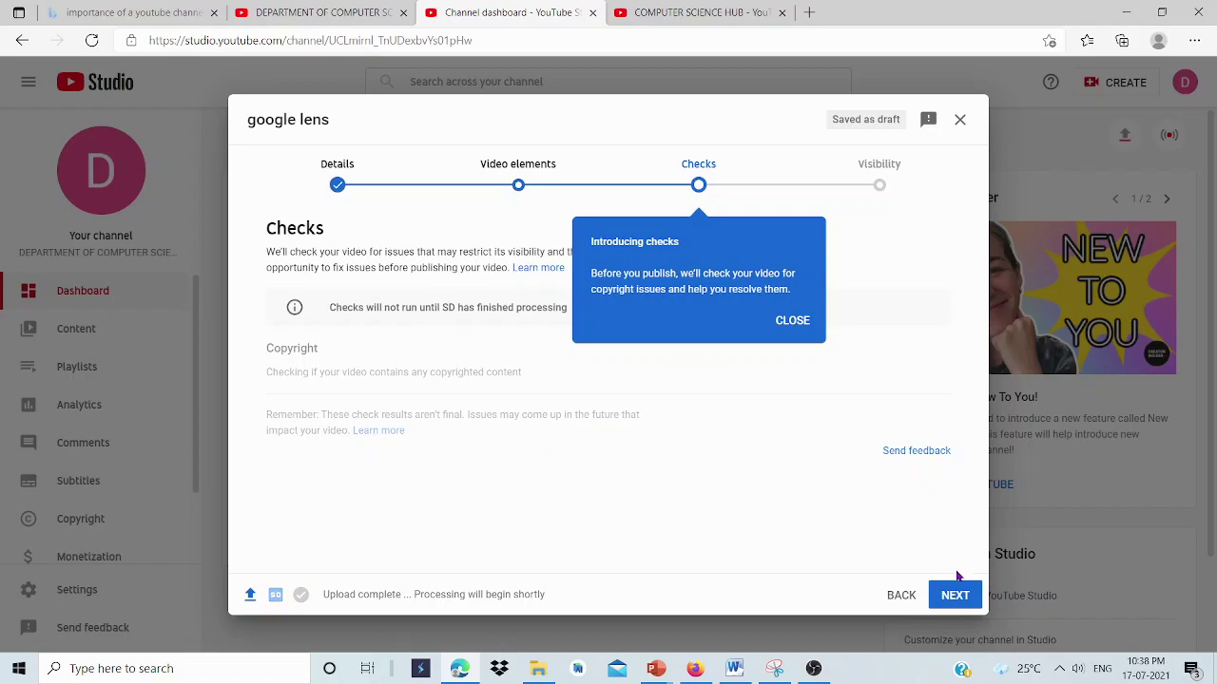
{"action": "left_click", "coordinate": [945, 601]}
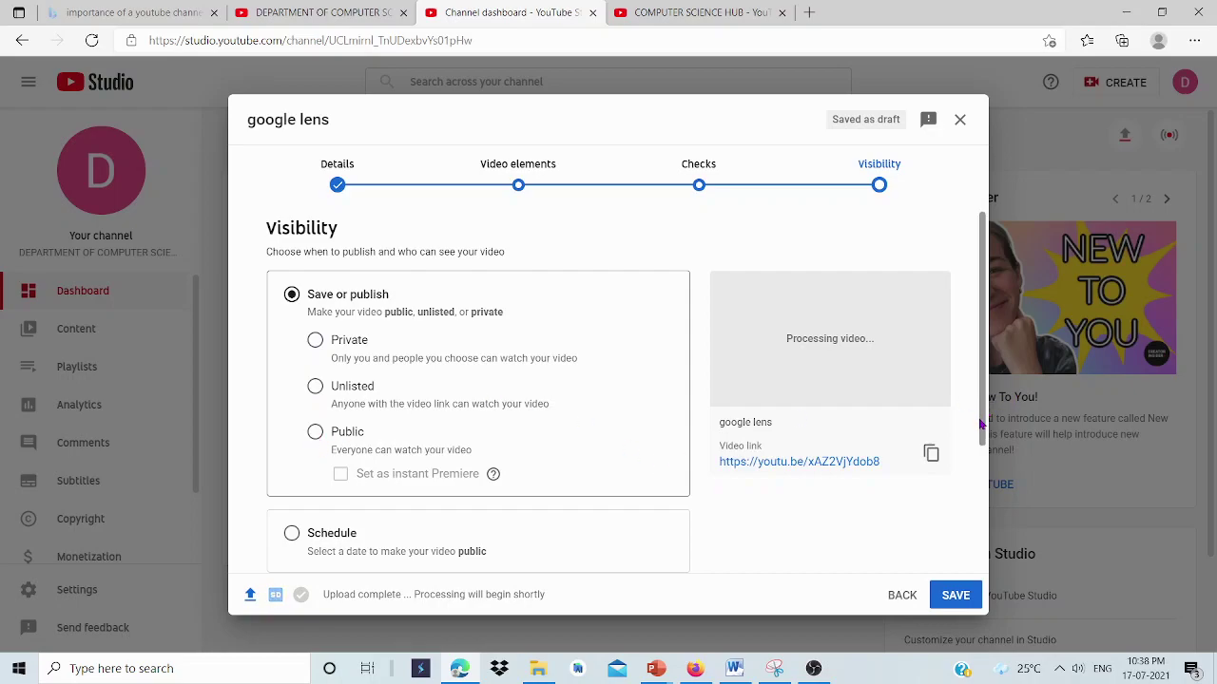
Set visibility to Private, save the video, and dismiss the processing notice.
{"action": "left_click_drag", "start_coordinate": [981, 425], "coordinate": [979, 485]}
{"action": "scroll", "coordinate": [986, 544], "scroll_direction": "down", "scroll_amount": 1}
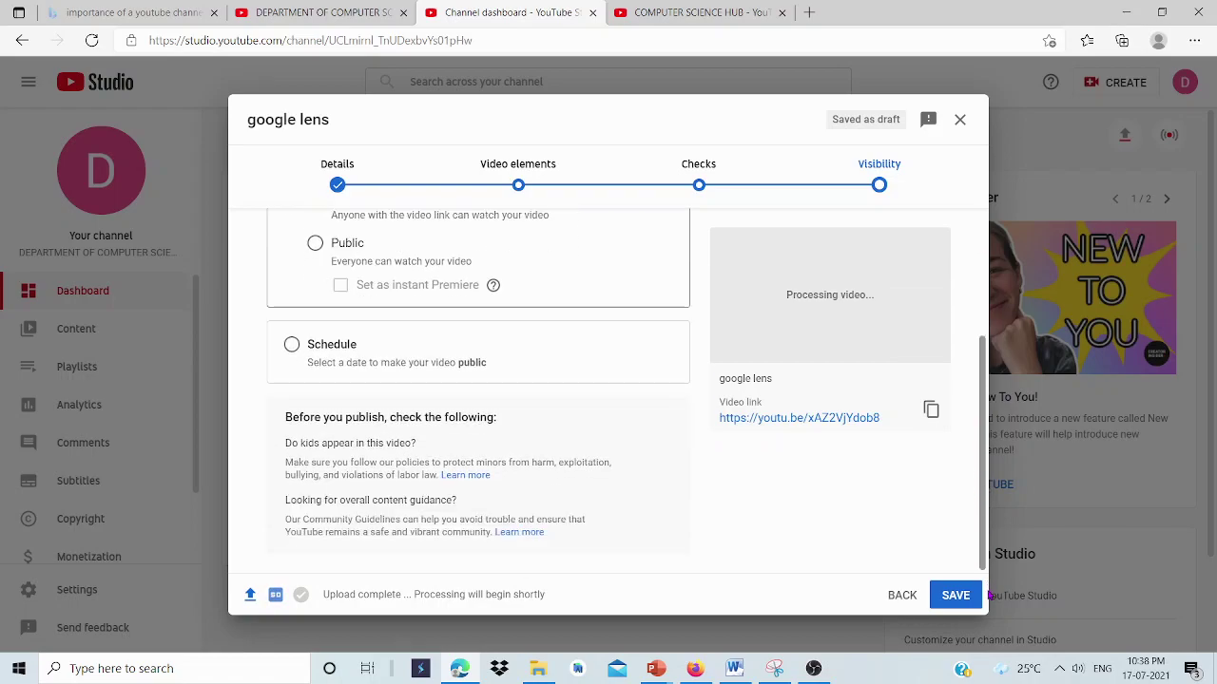
{"action": "scroll", "coordinate": [986, 544], "scroll_direction": "up", "scroll_amount": 2}
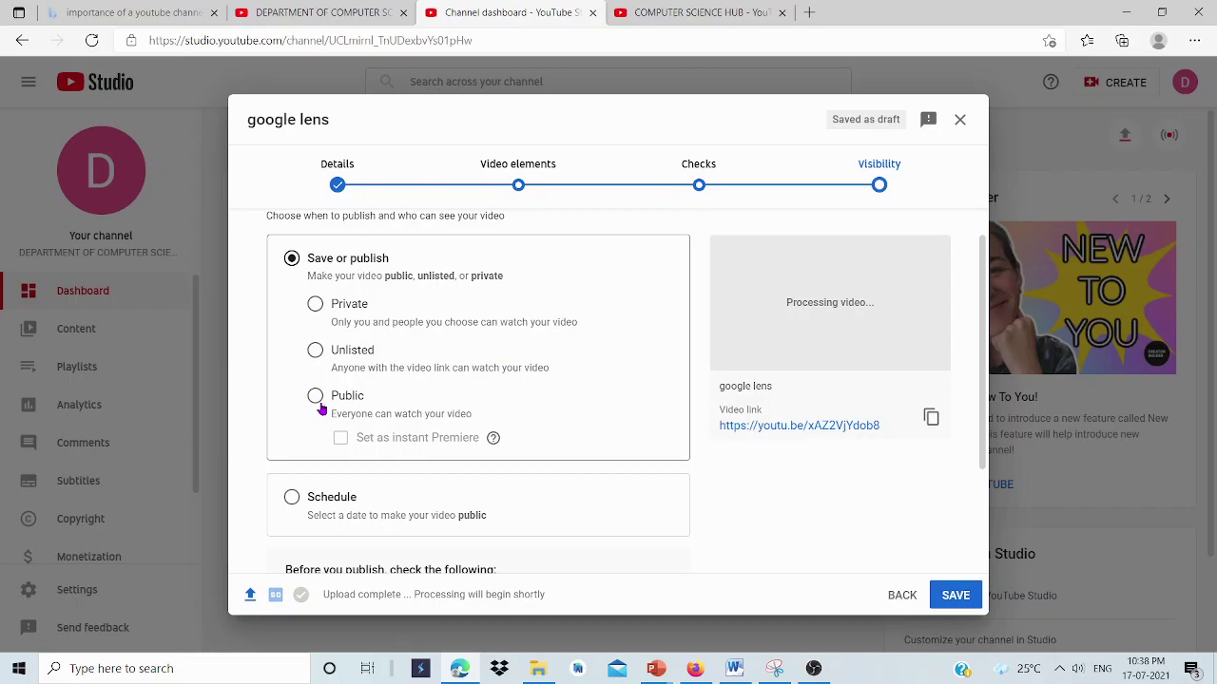
{"action": "left_click", "coordinate": [318, 399]}
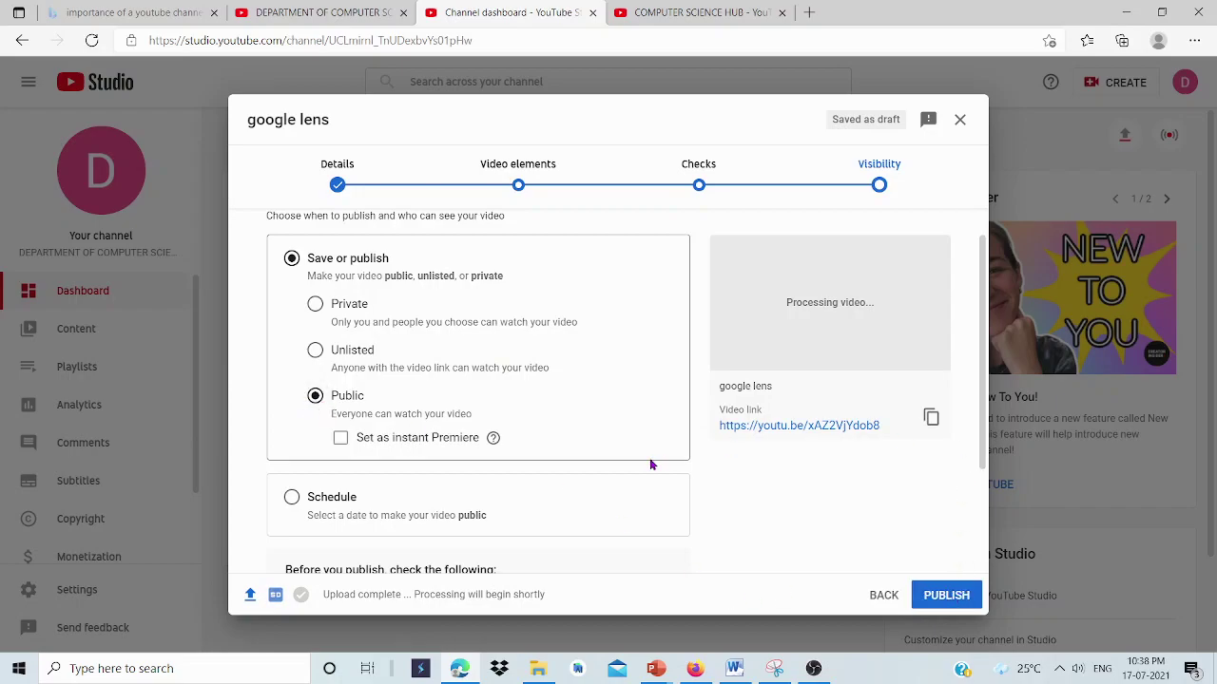
{"action": "left_click", "coordinate": [346, 308]}
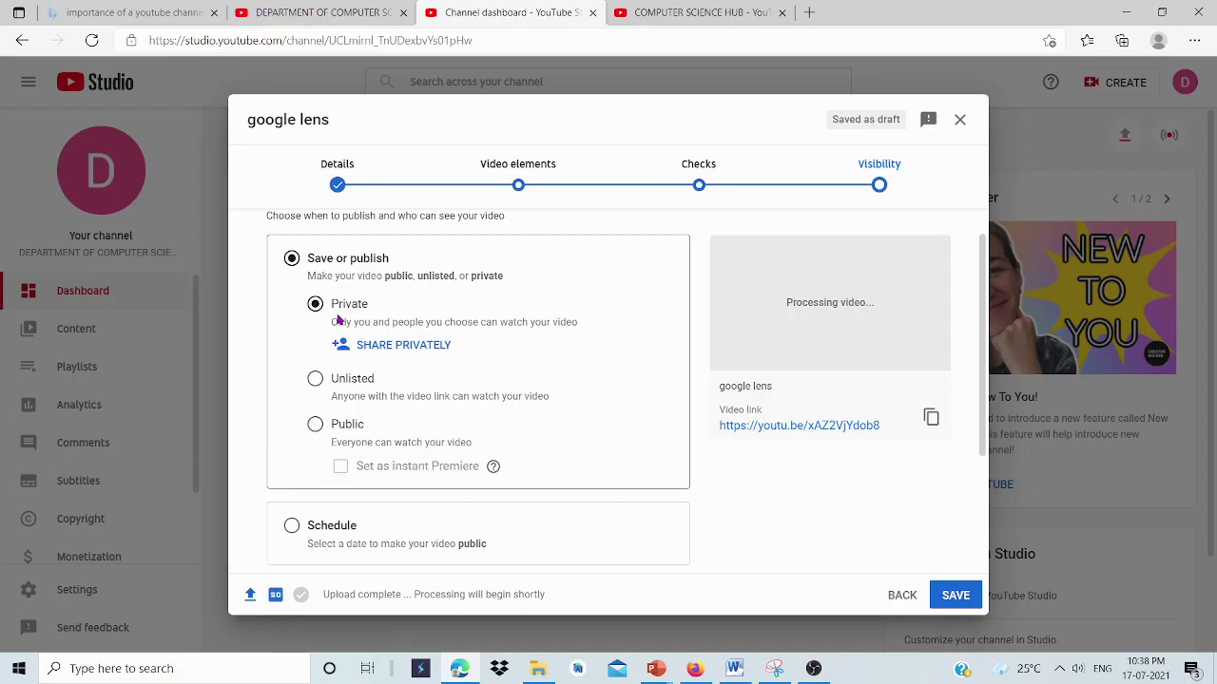
{"action": "left_click", "coordinate": [949, 597]}
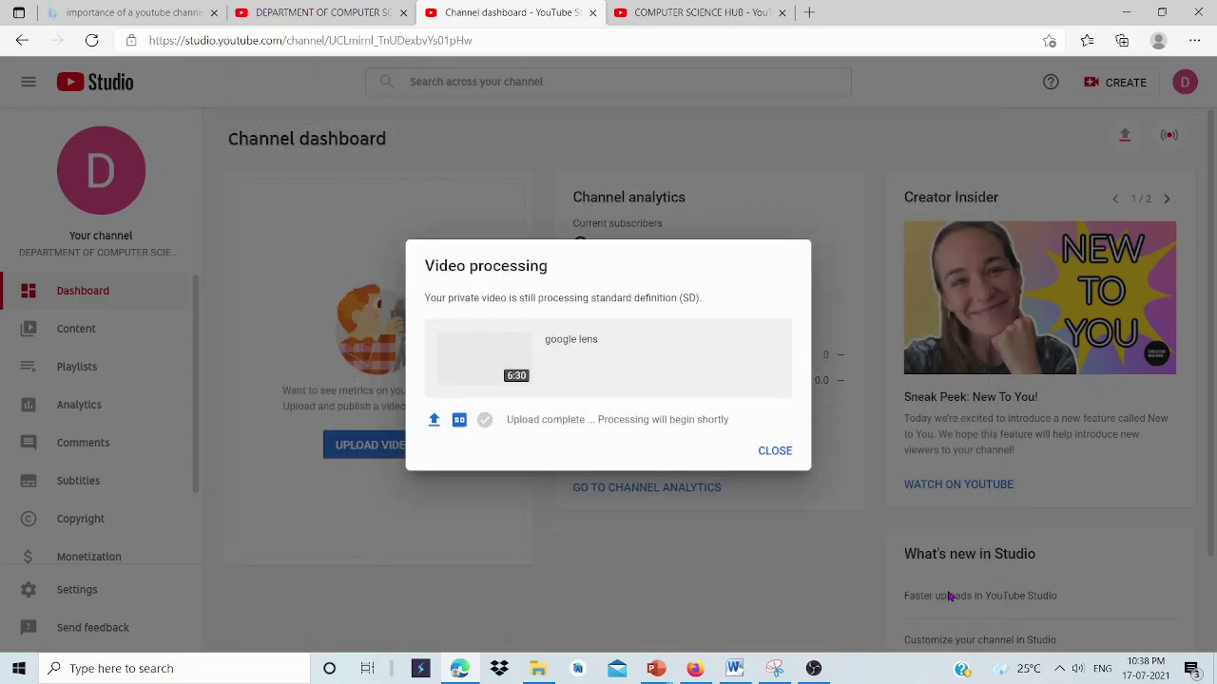
{"action": "left_click", "coordinate": [773, 453]}
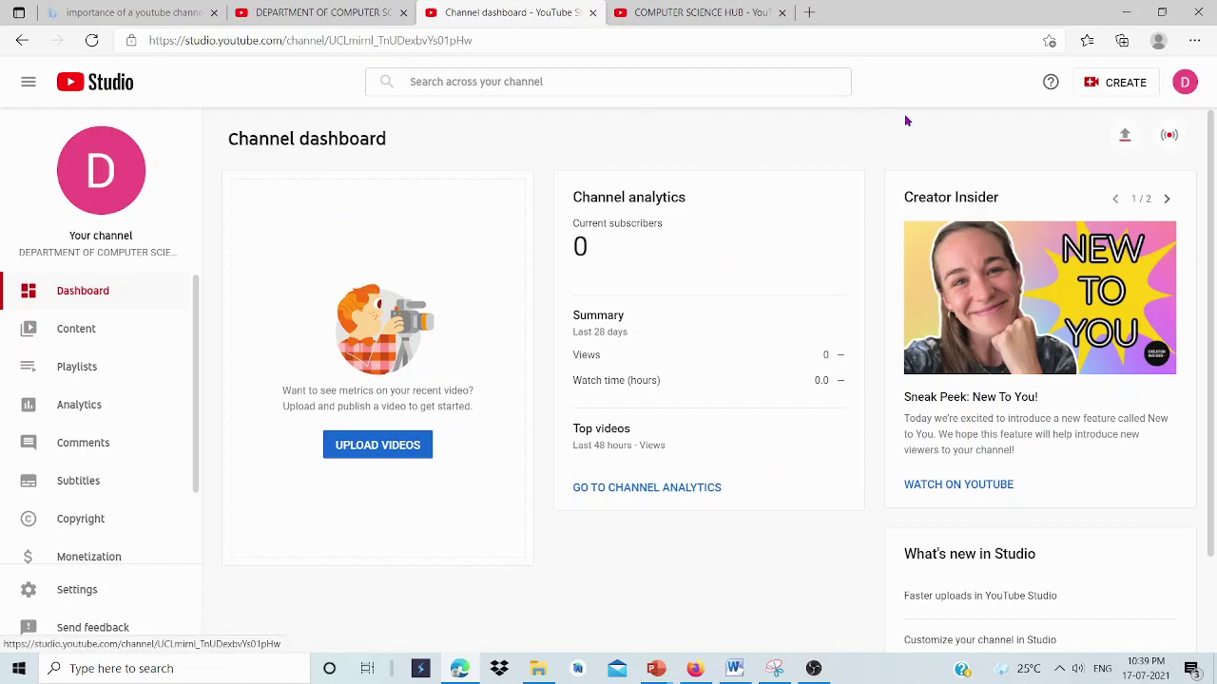
{"action": "left_click", "coordinate": [1182, 83]}
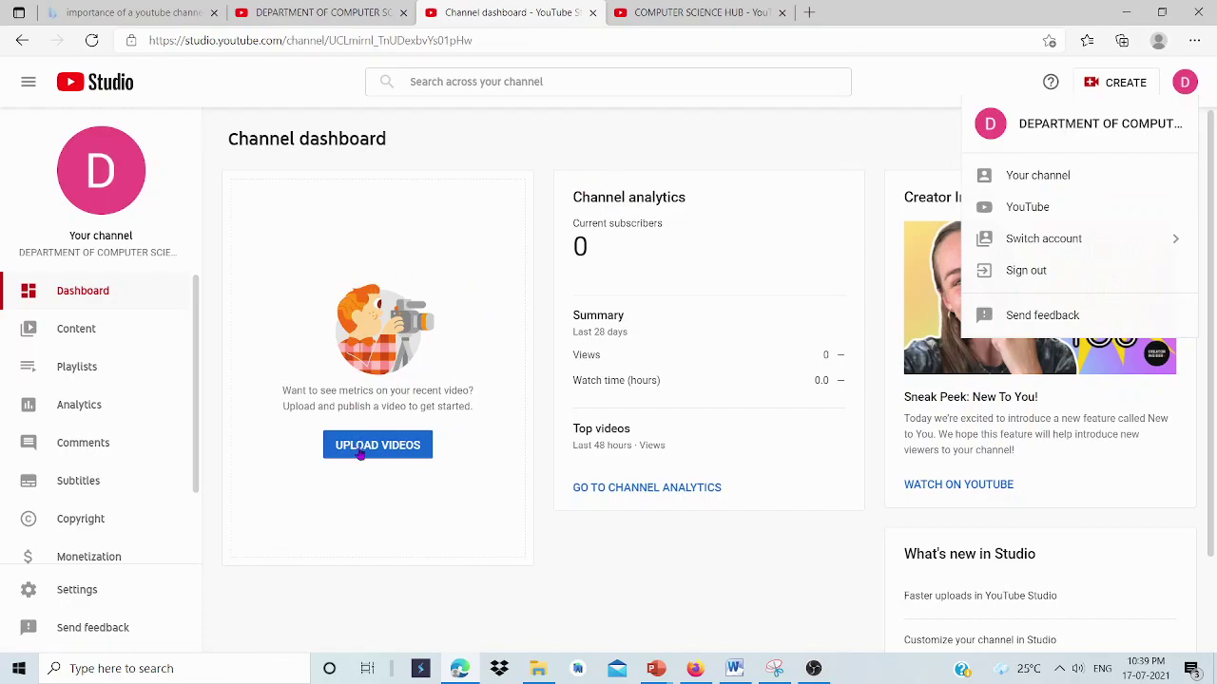
{"action": "left_click", "coordinate": [413, 467]}
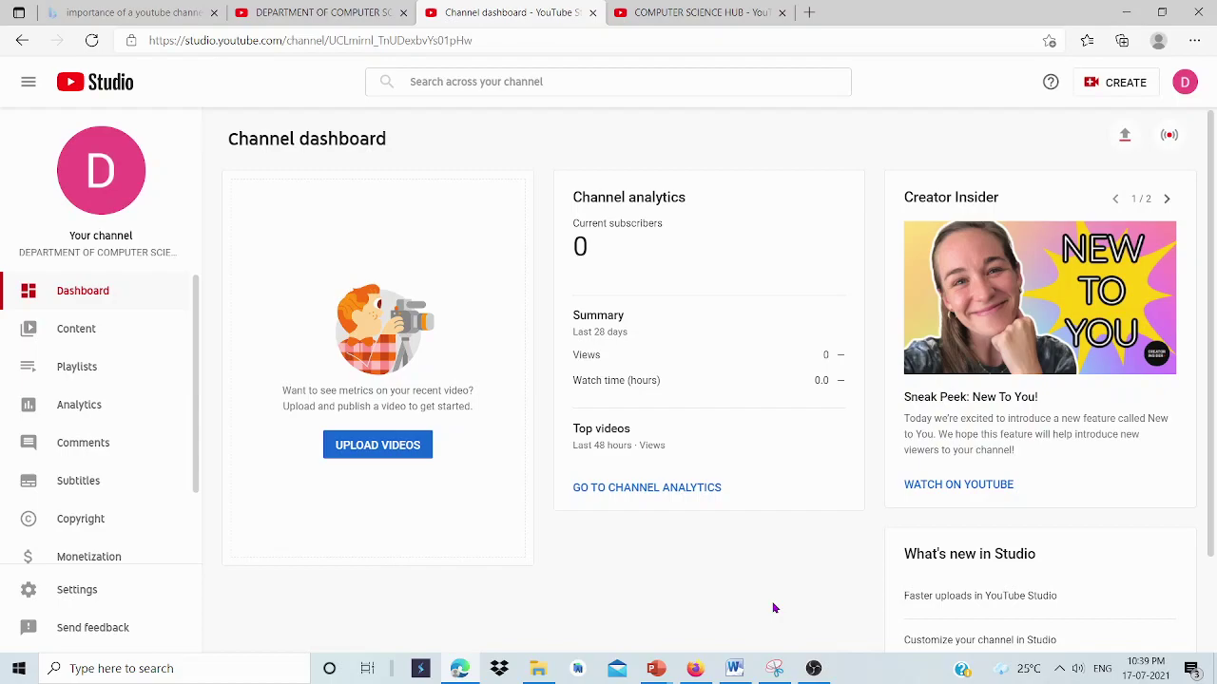
Switch from OBS to the google lens.pptx presentation, then bring OBS back in front.
{"action": "left_click", "coordinate": [812, 668]}
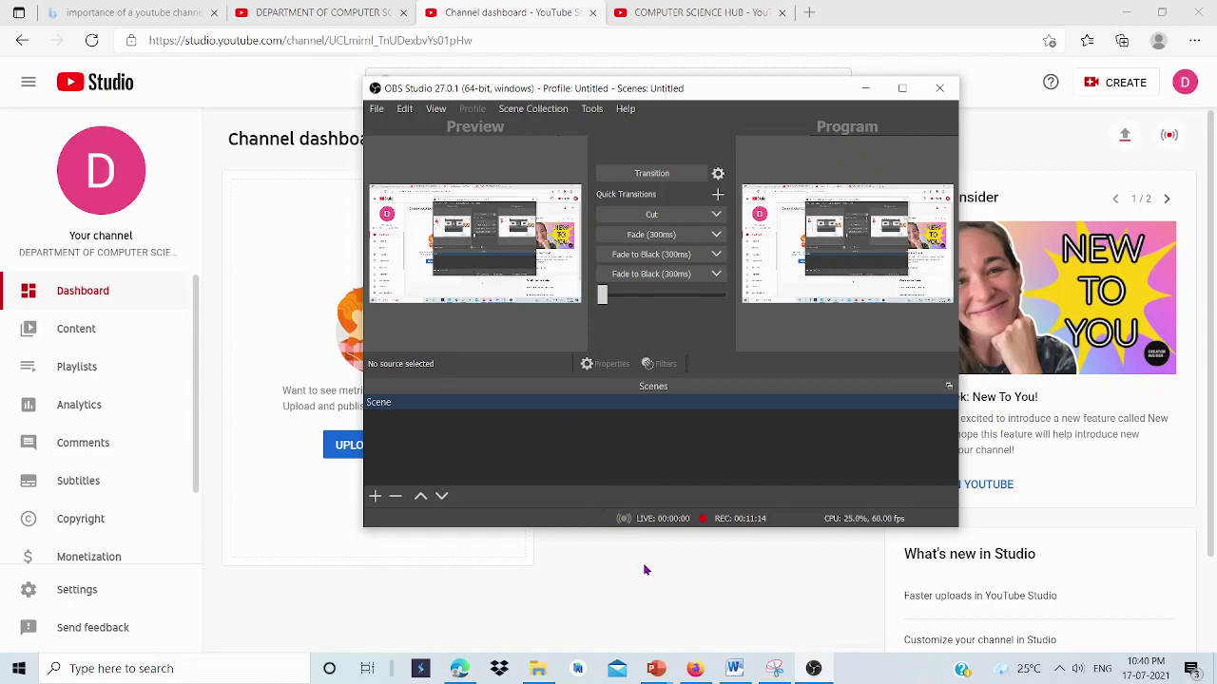
{"action": "mouse_move", "coordinate": [656, 670]}
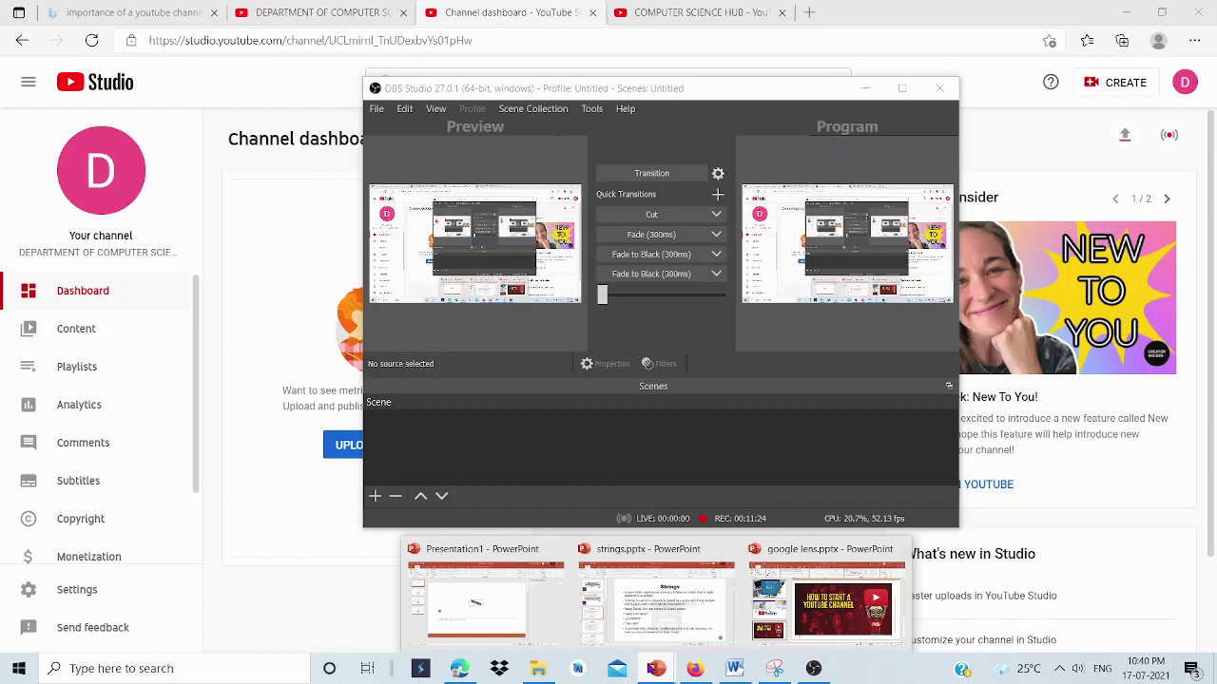
{"action": "left_click", "coordinate": [564, 607]}
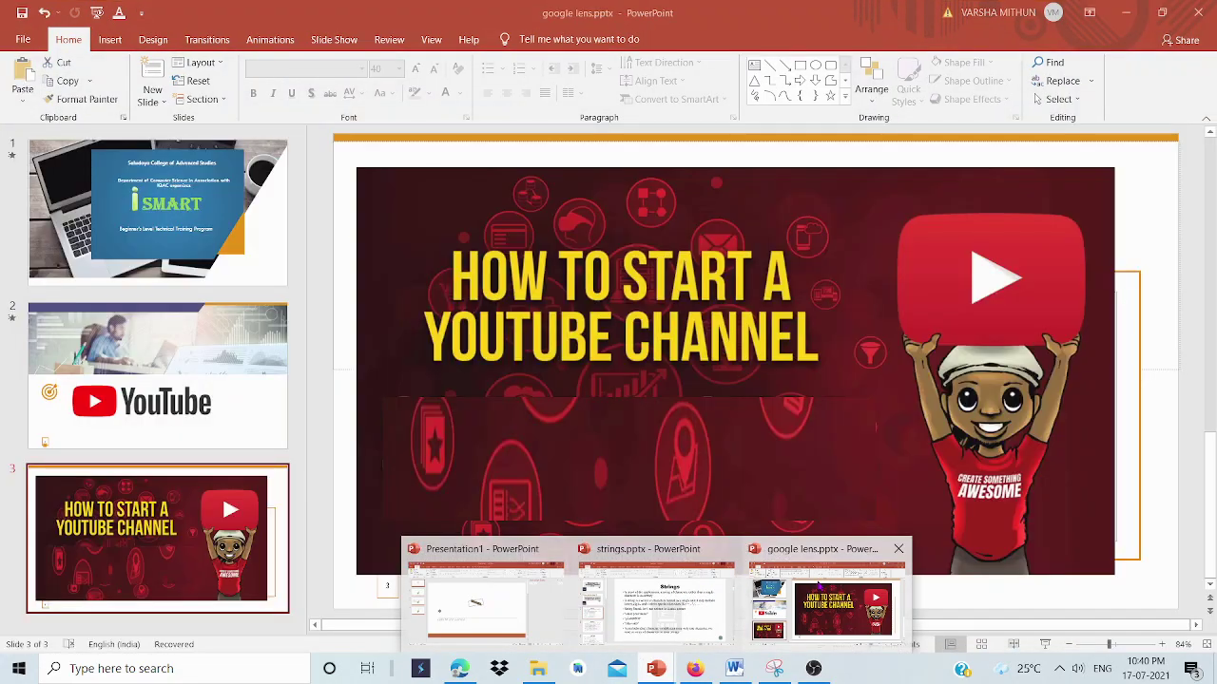
{"action": "left_click", "coordinate": [817, 580]}
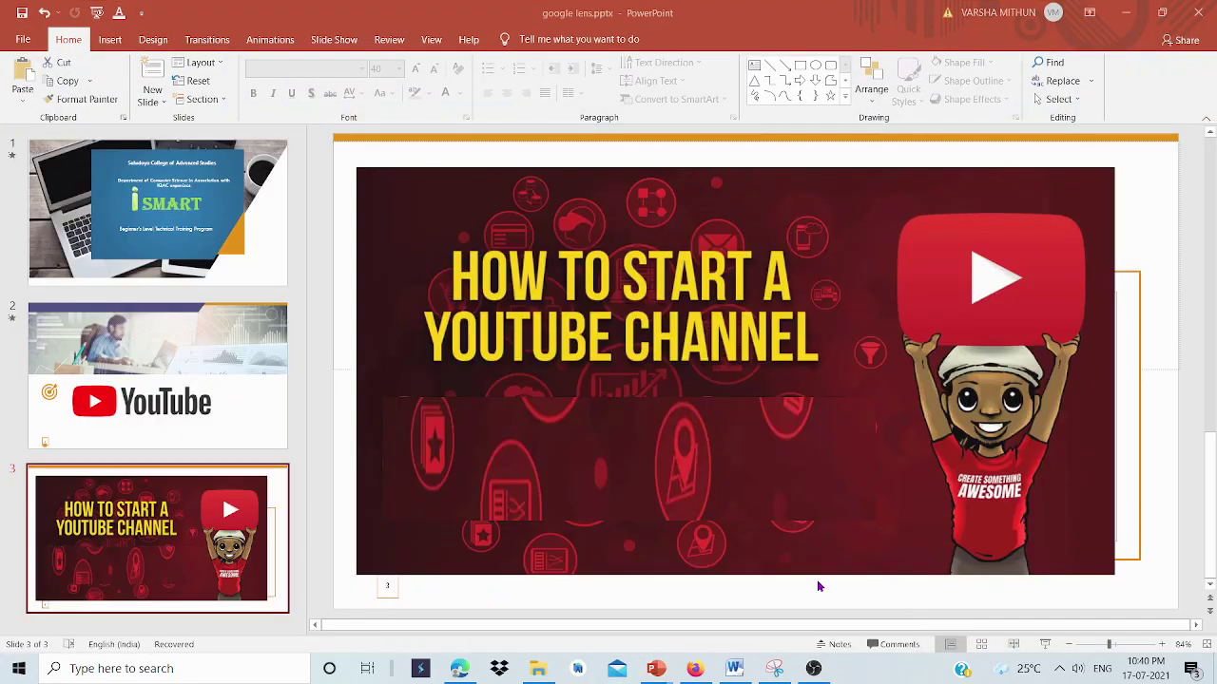
{"action": "left_click", "coordinate": [810, 669]}
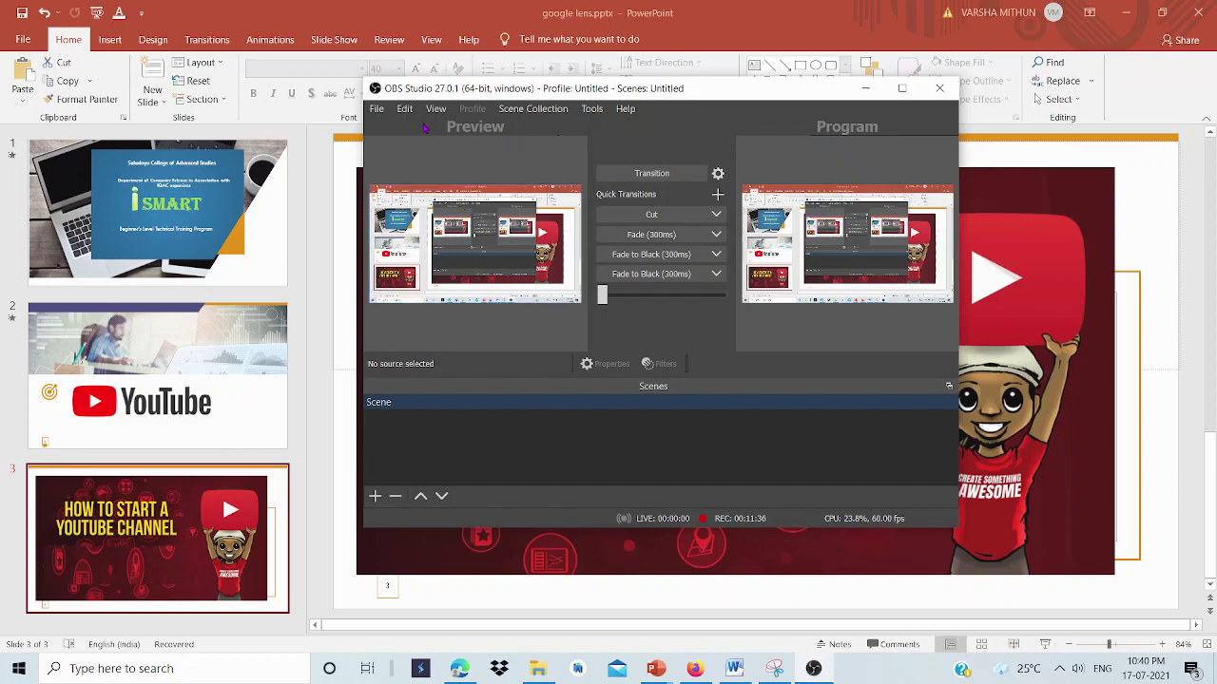
{"action": "left_click", "coordinate": [378, 109]}
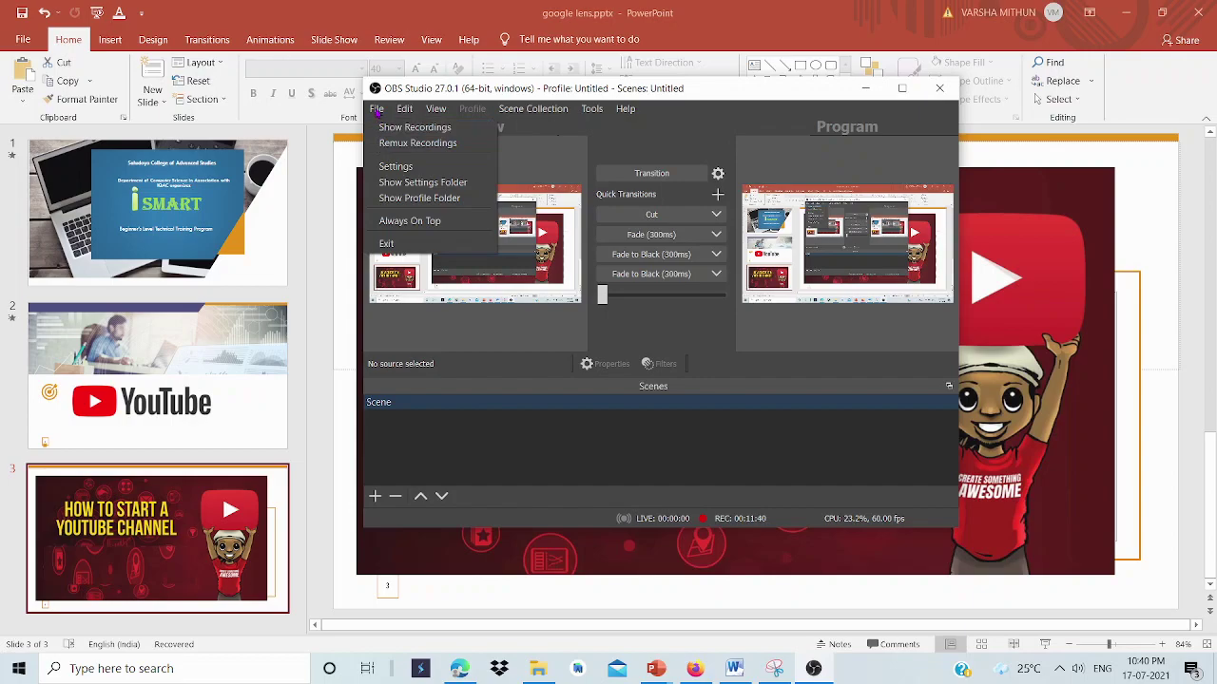
{"action": "left_click", "coordinate": [400, 168]}
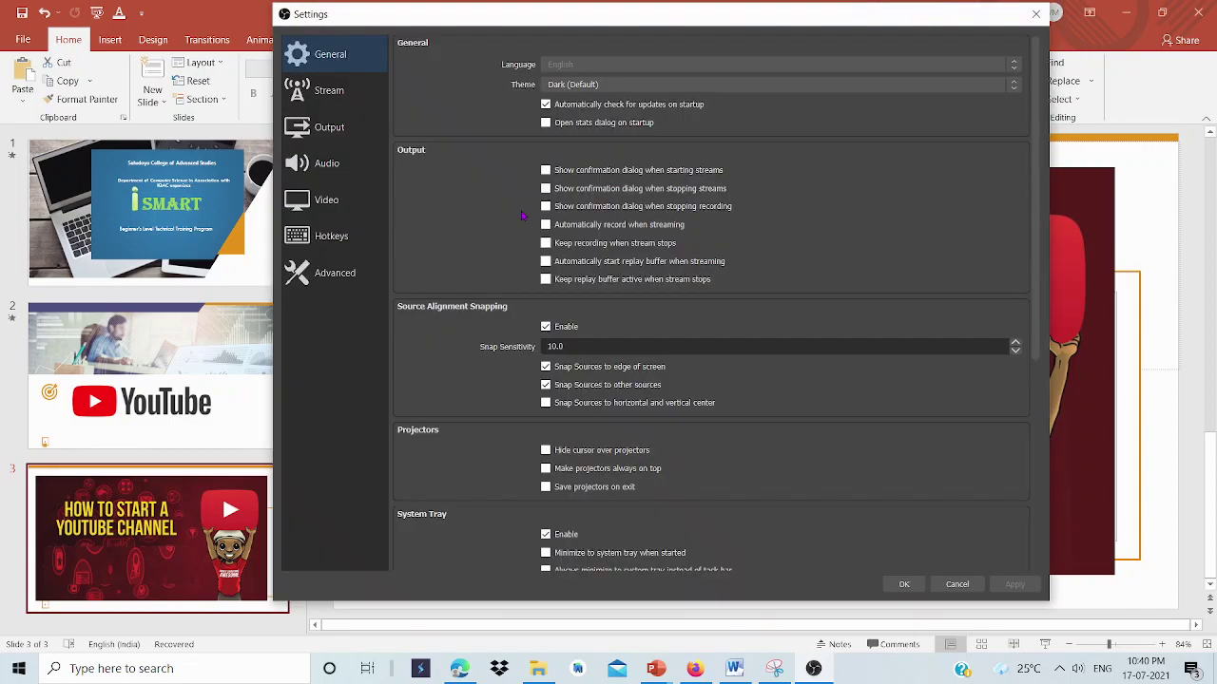
{"action": "left_click", "coordinate": [342, 237]}
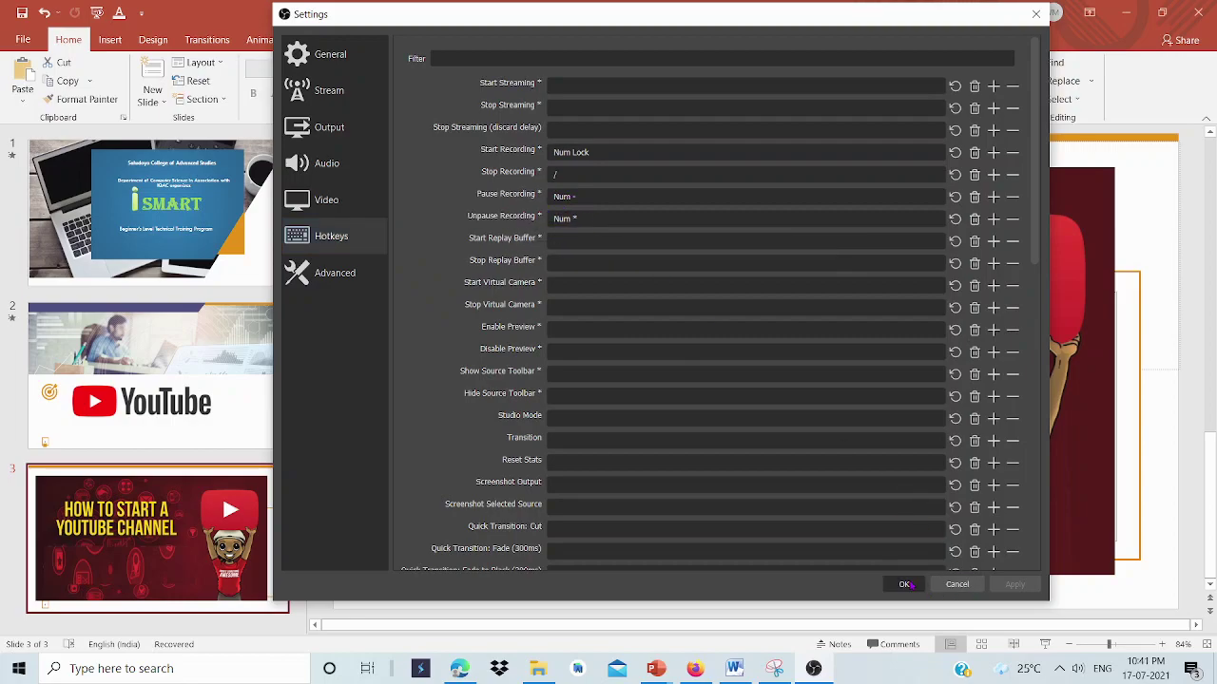
{"action": "left_click", "coordinate": [904, 584]}
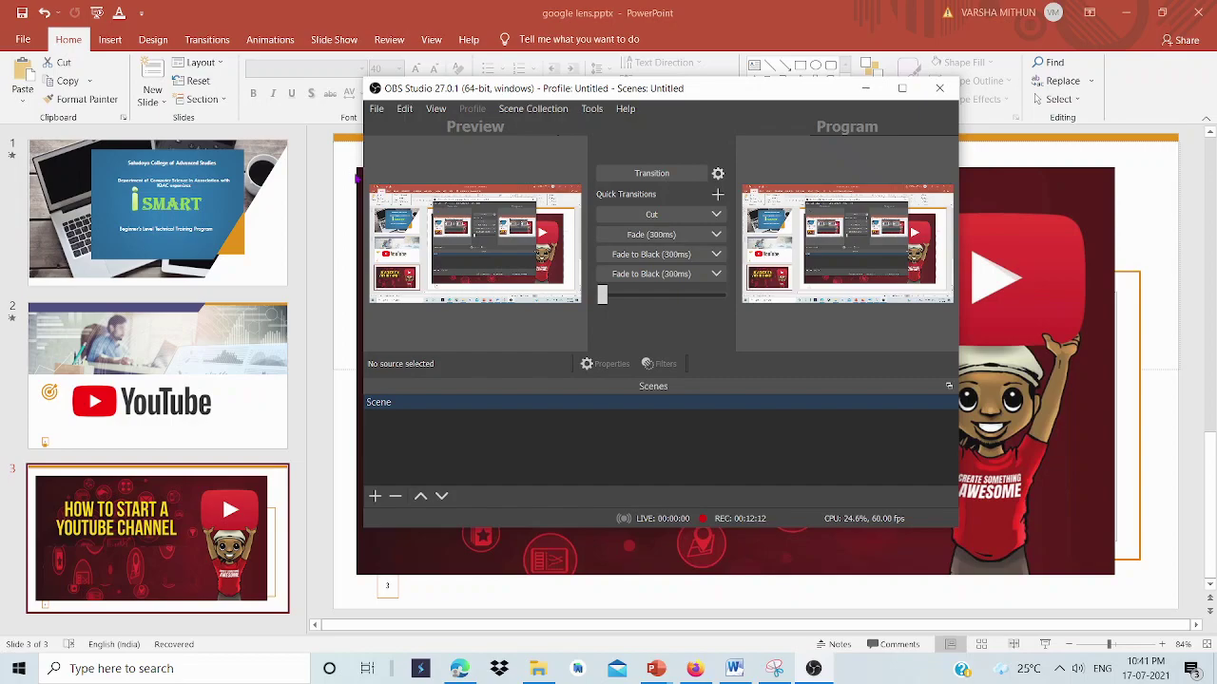
Bring google lens.pptx to the front on its YouTube logo slide.
{"action": "left_click", "coordinate": [321, 194]}
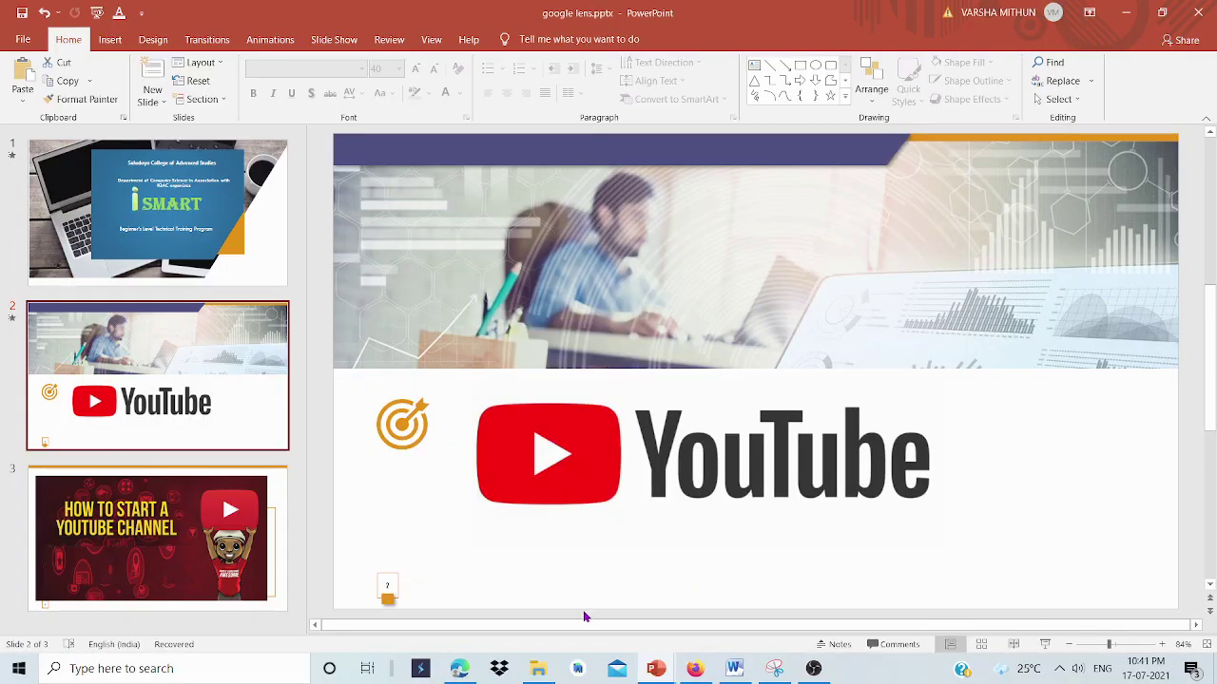
Show the Videos folder with the .mkv recordings in File Explorer, then bring OBS forward.
{"action": "left_click", "coordinate": [538, 669]}
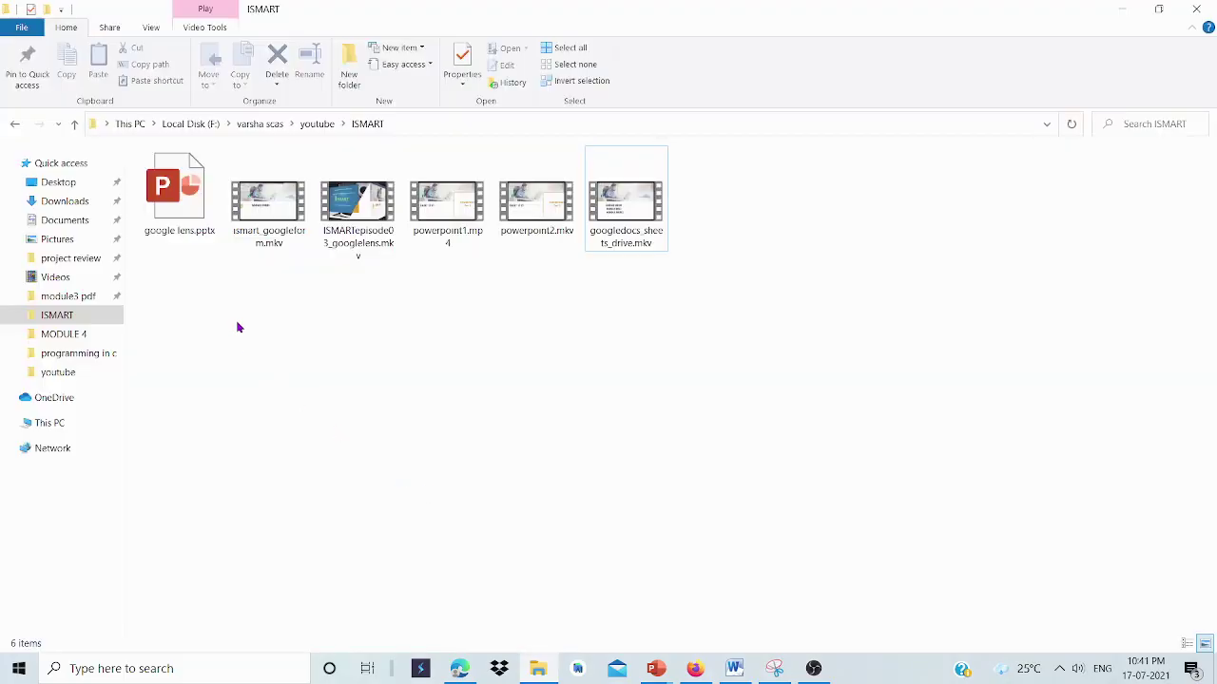
{"action": "left_click", "coordinate": [59, 281]}
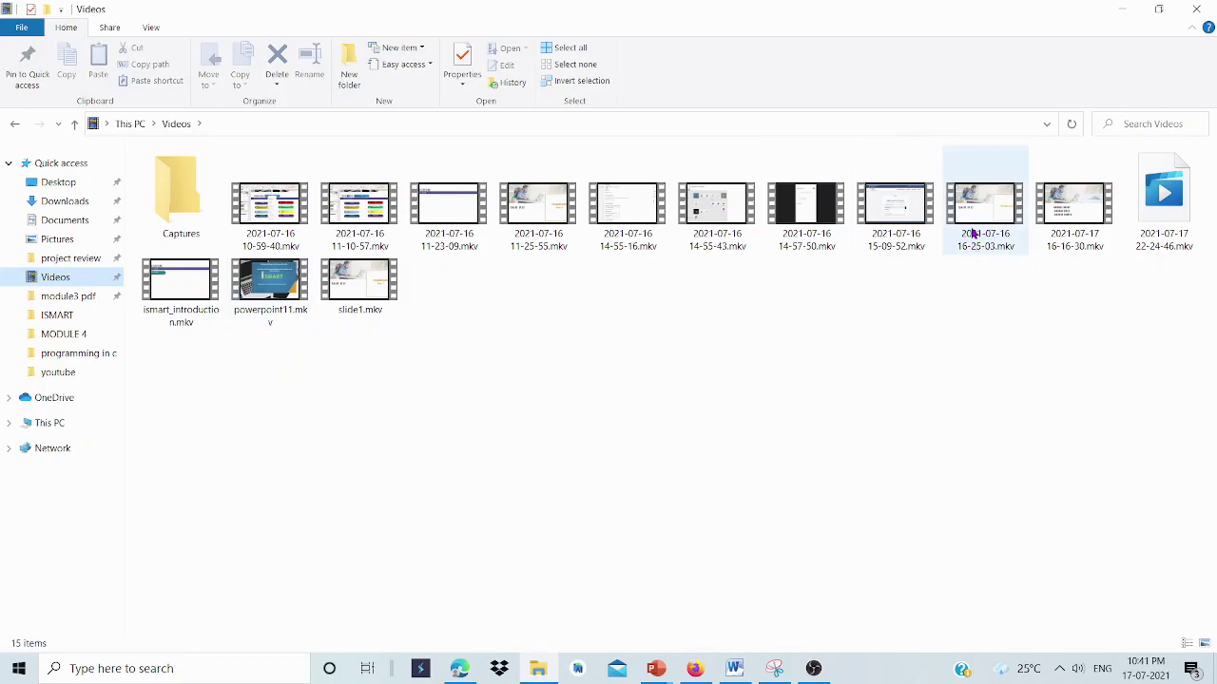
{"action": "mouse_move", "coordinate": [972, 233]}
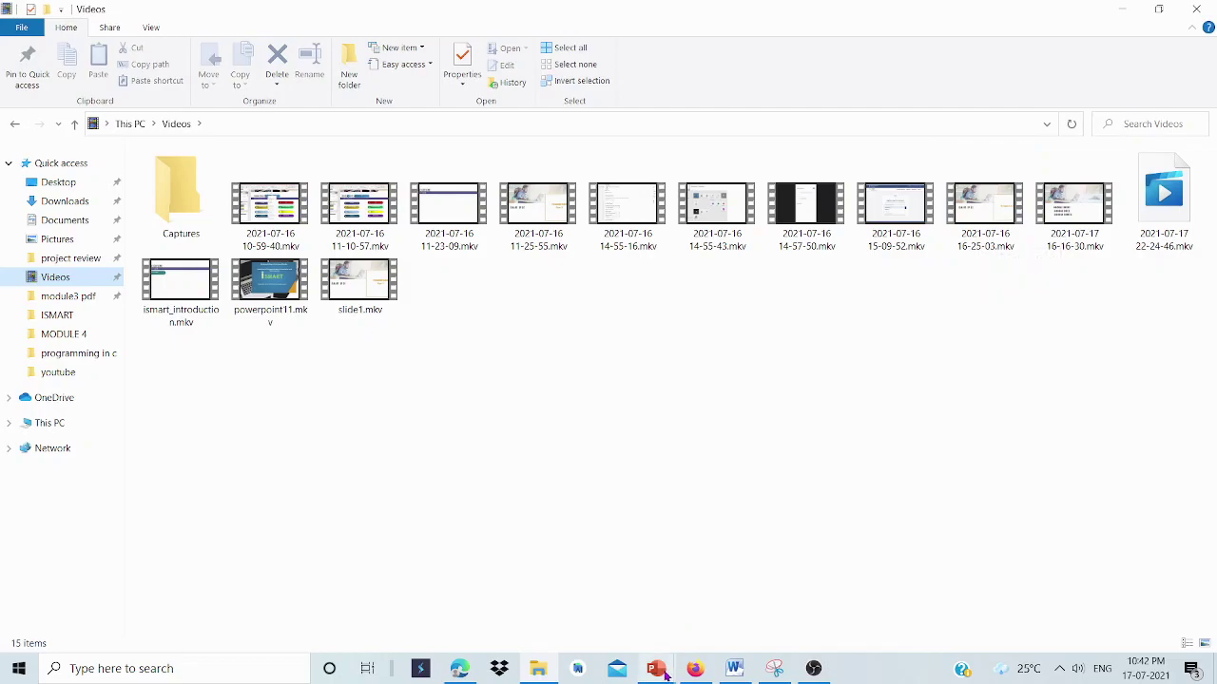
{"action": "mouse_move", "coordinate": [666, 673]}
{"action": "mouse_move", "coordinate": [647, 622]}
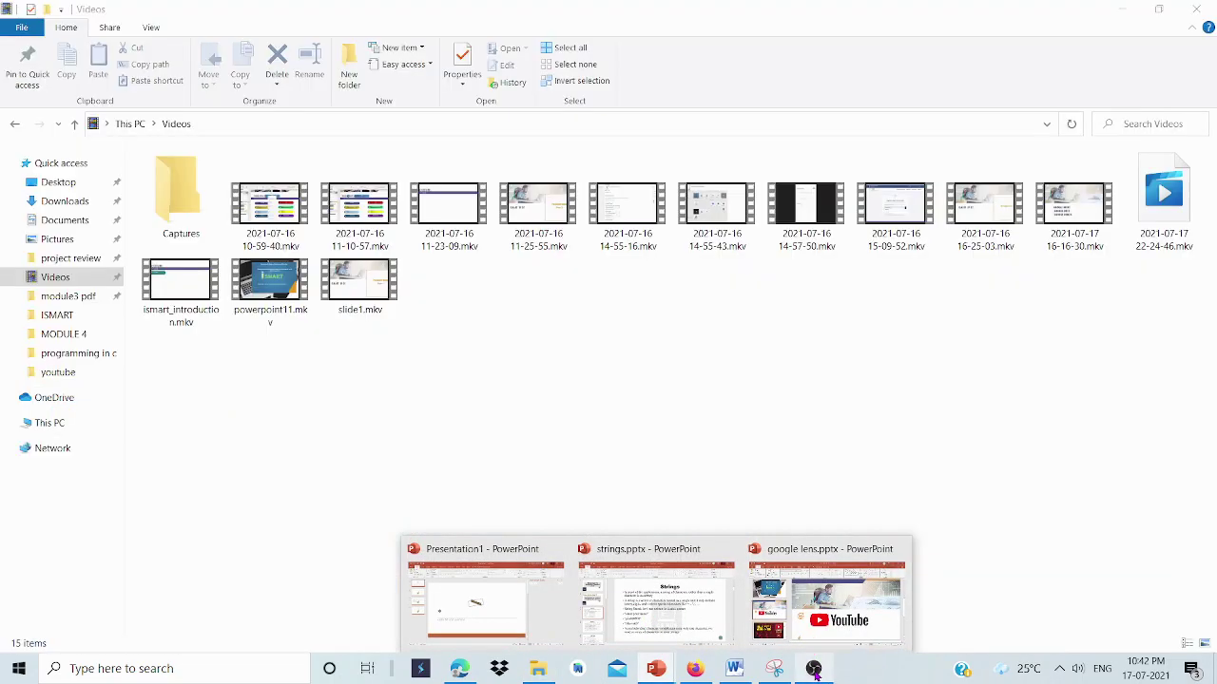
{"action": "left_click", "coordinate": [814, 671]}
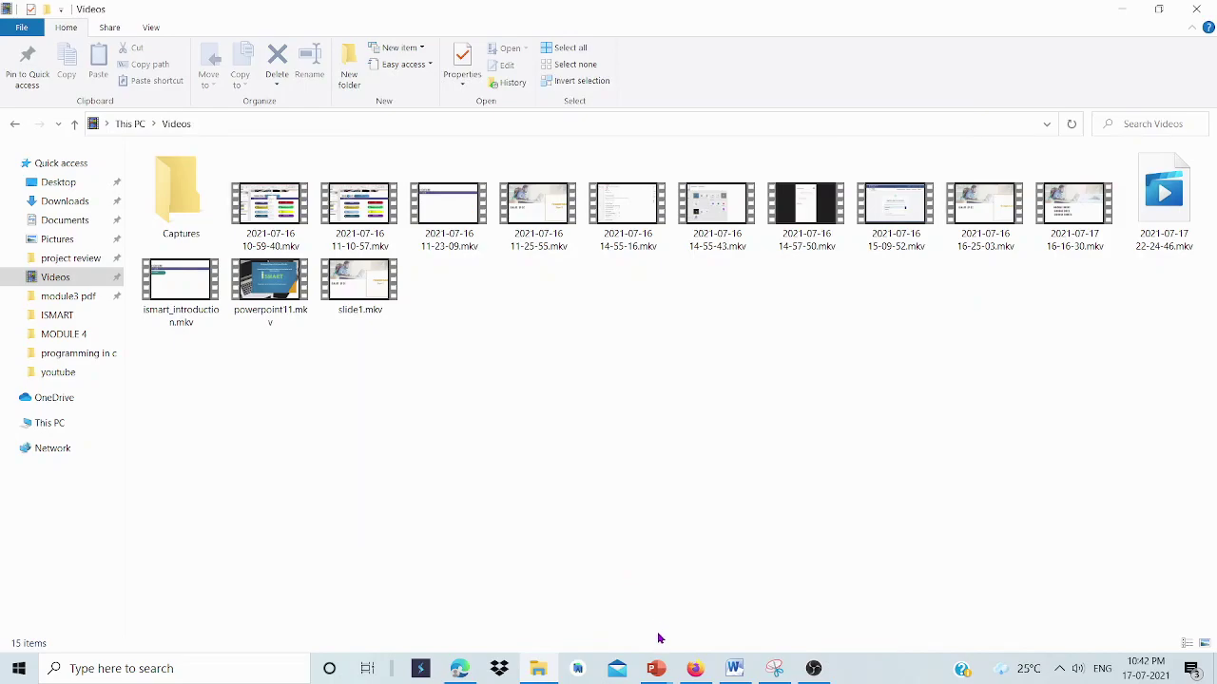
{"action": "mouse_move", "coordinate": [660, 671]}
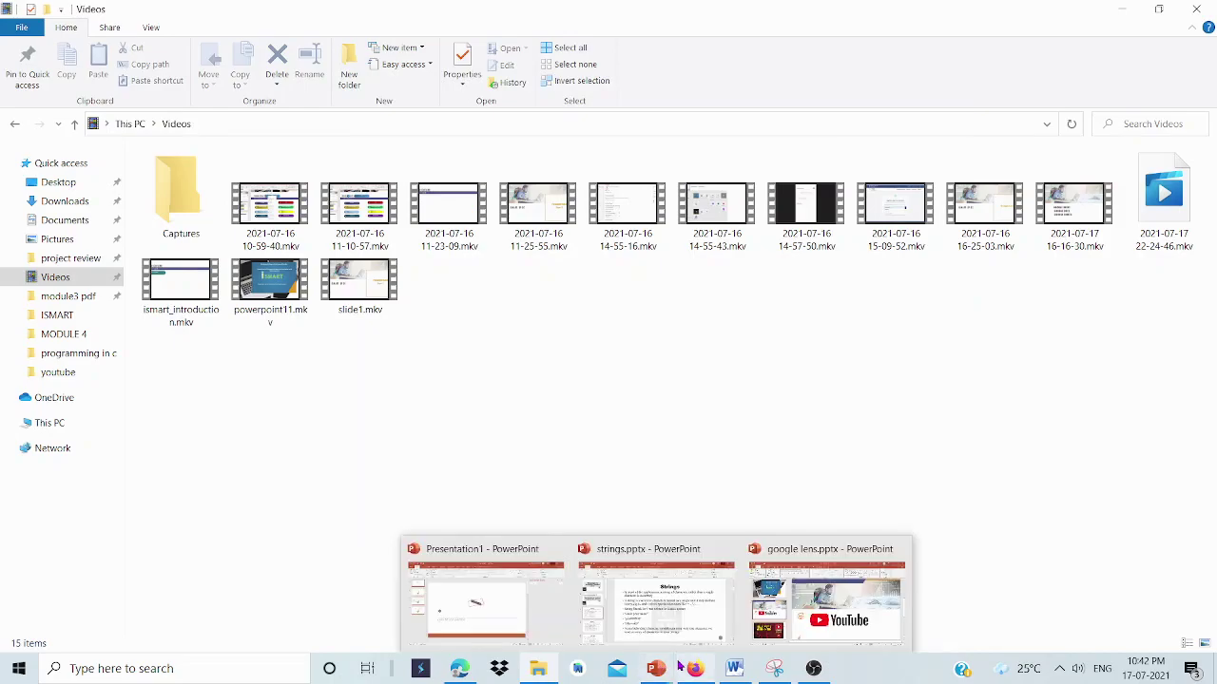
Move from OBS through Explorer and the google lens presentation to YouTube Studio in Edge.
{"action": "left_click", "coordinate": [812, 668]}
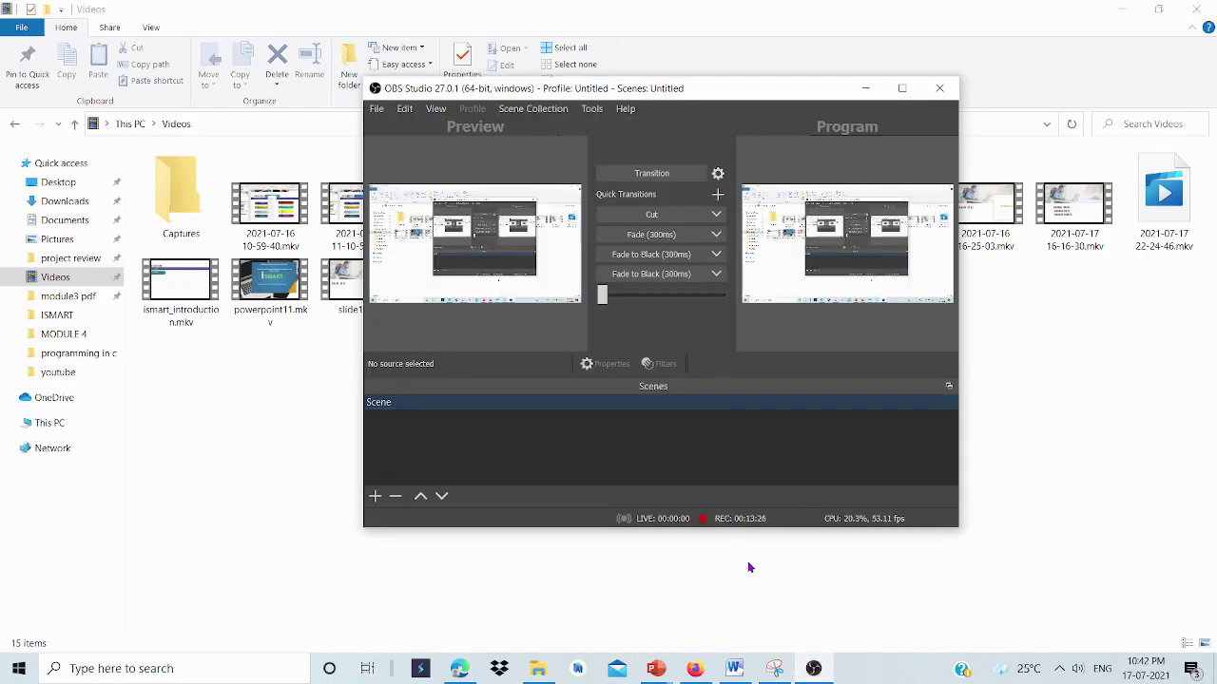
{"action": "left_click", "coordinate": [768, 596]}
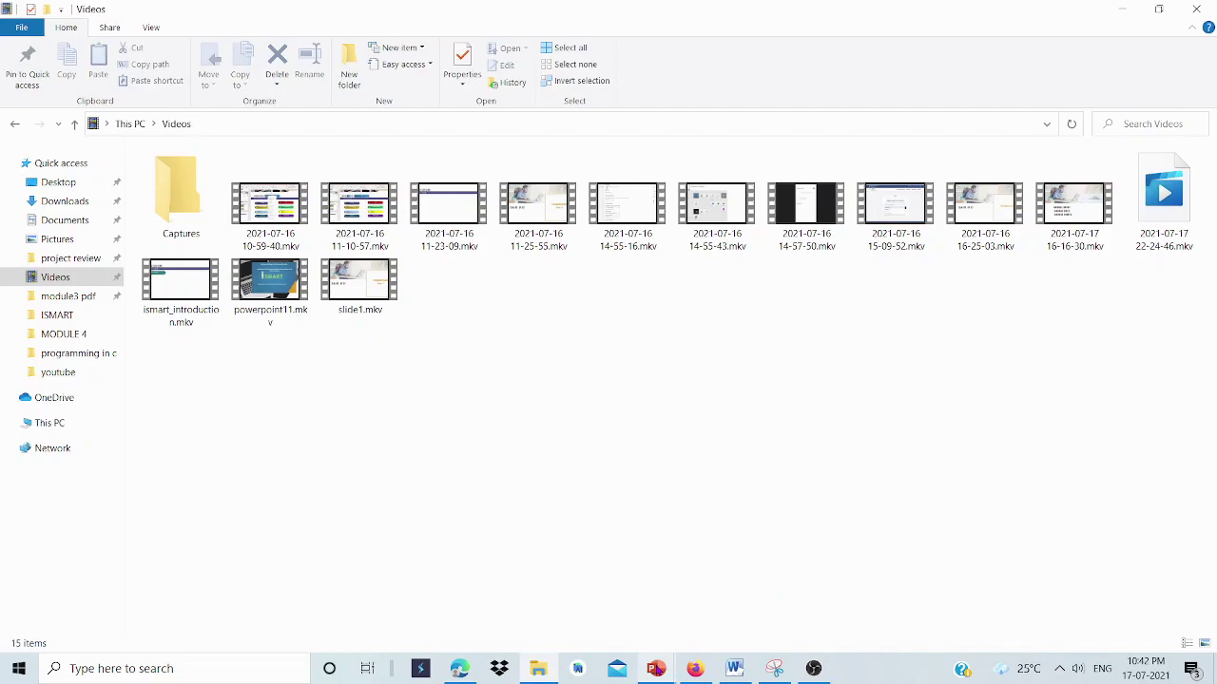
{"action": "mouse_move", "coordinate": [655, 668]}
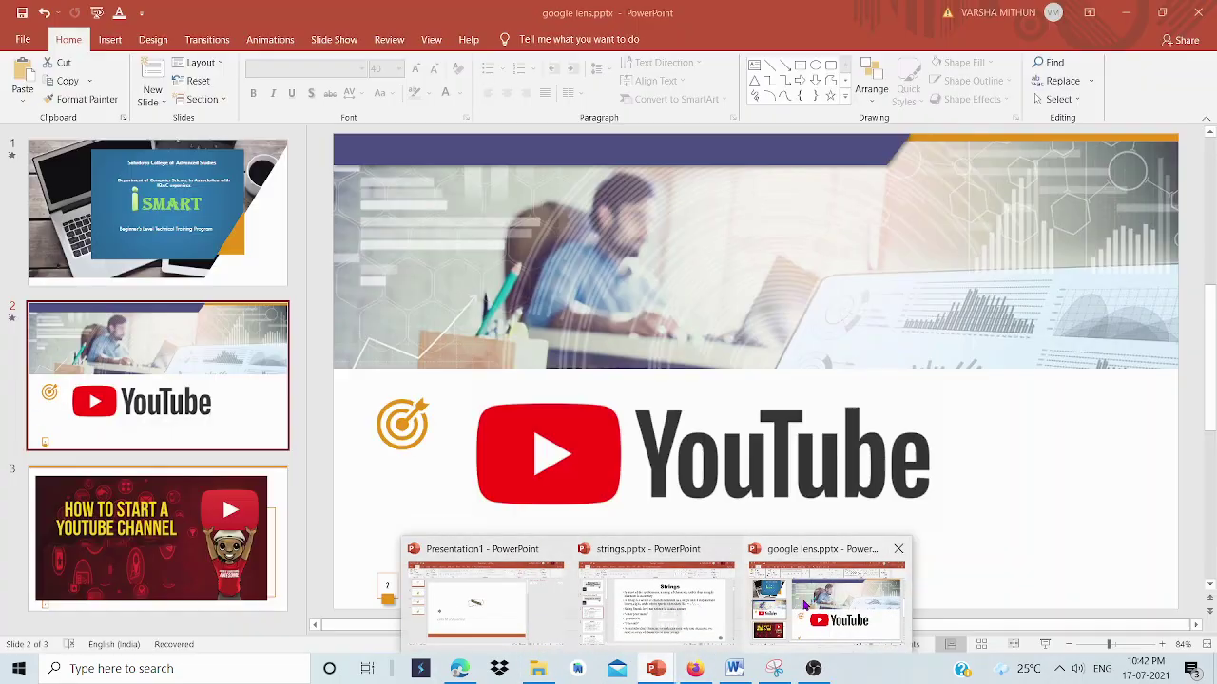
{"action": "left_click", "coordinate": [803, 605]}
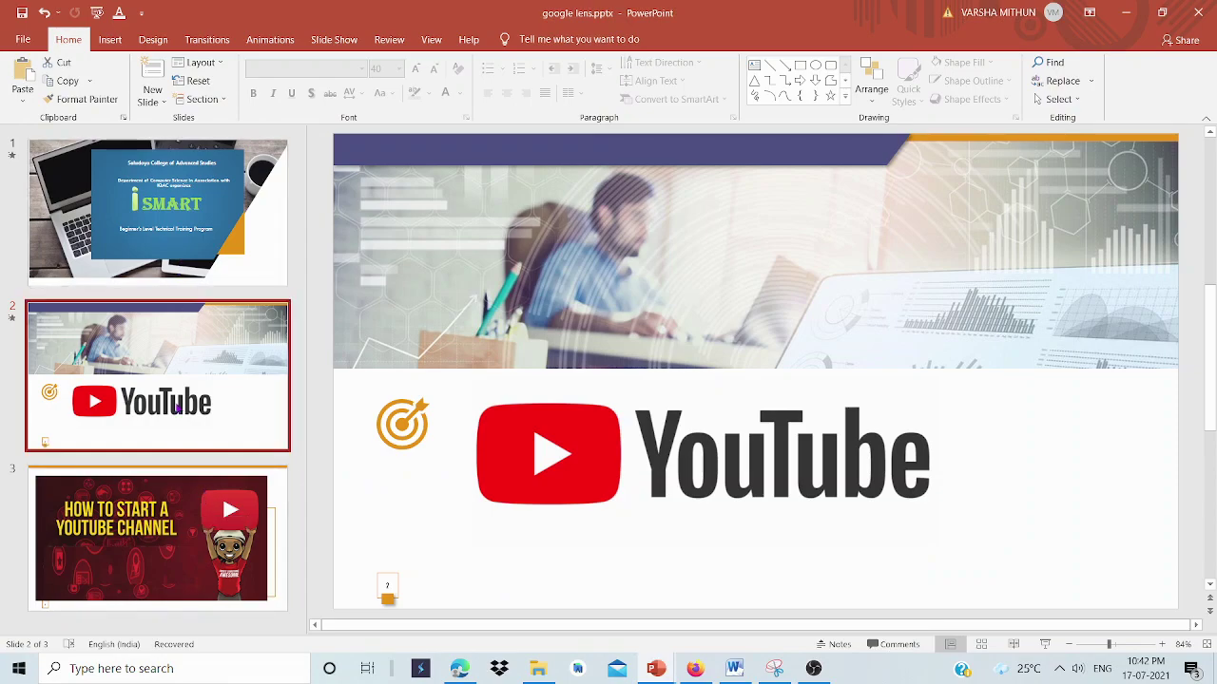
{"action": "left_click", "coordinate": [460, 669]}
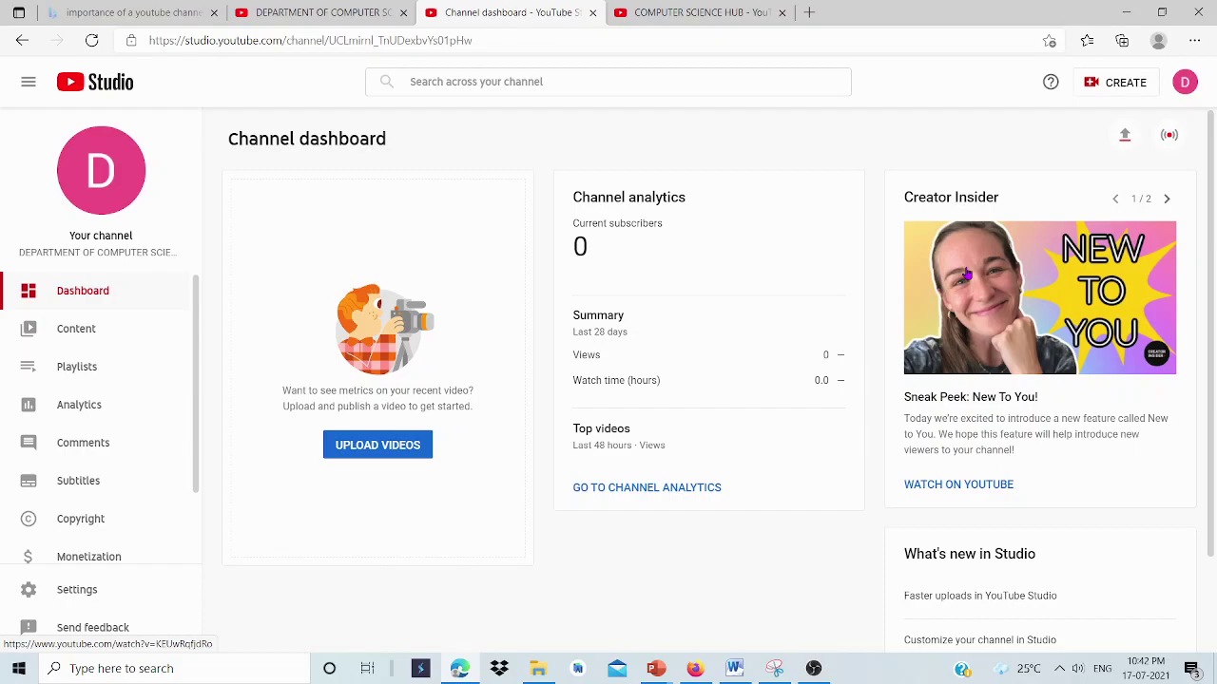
{"action": "left_click", "coordinate": [813, 670]}
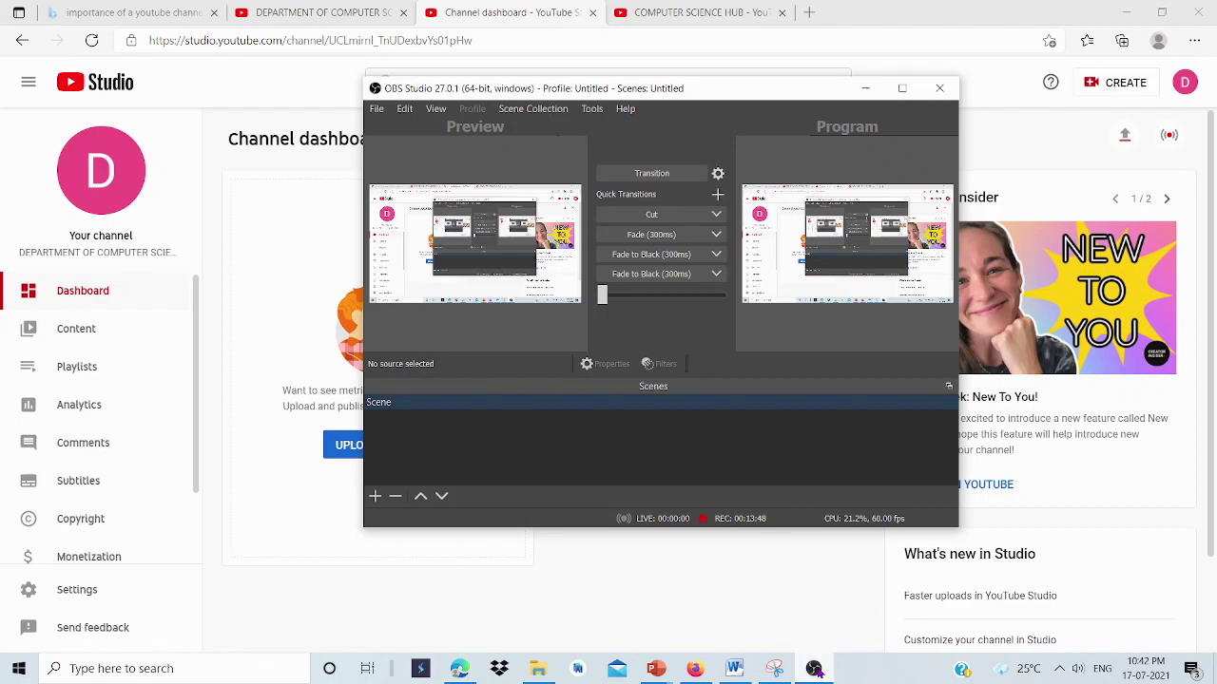
{"action": "left_click", "coordinate": [813, 669]}
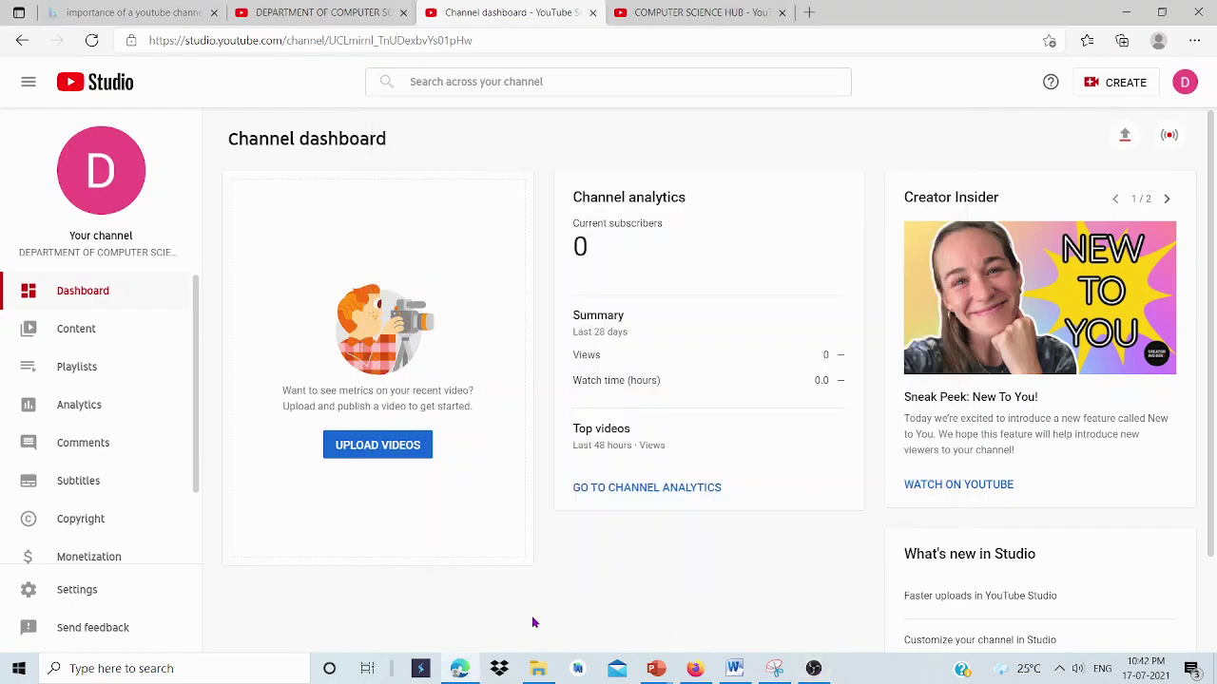